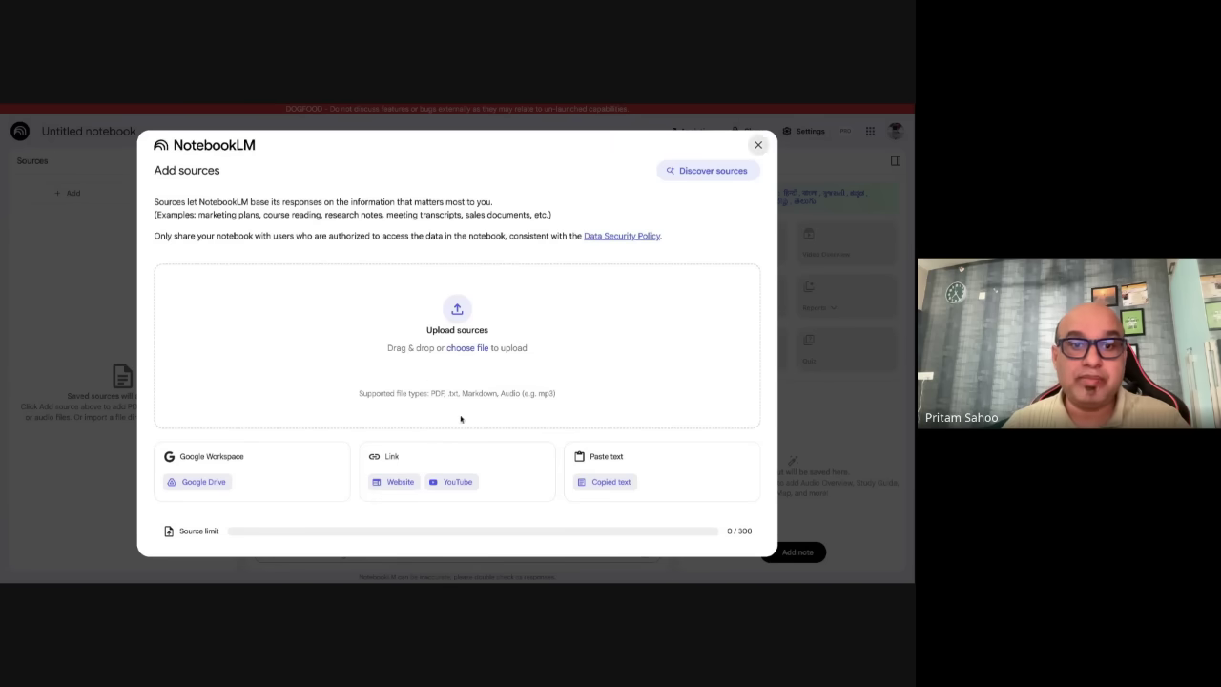
Add the Google Agentspace | Google Cloud page as a Website source by pasting its URL
click(397, 482)
click(308, 276)
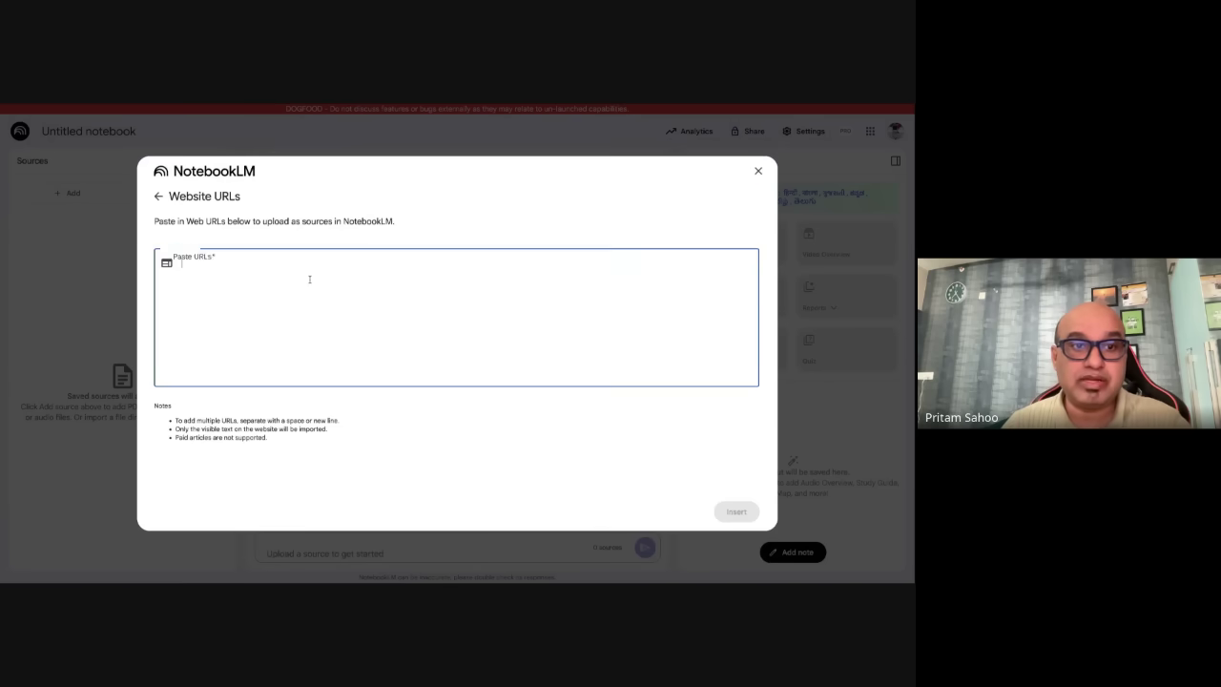
text(https://cloud.google.com/products/agentspace?e=48754805)
click(749, 507)
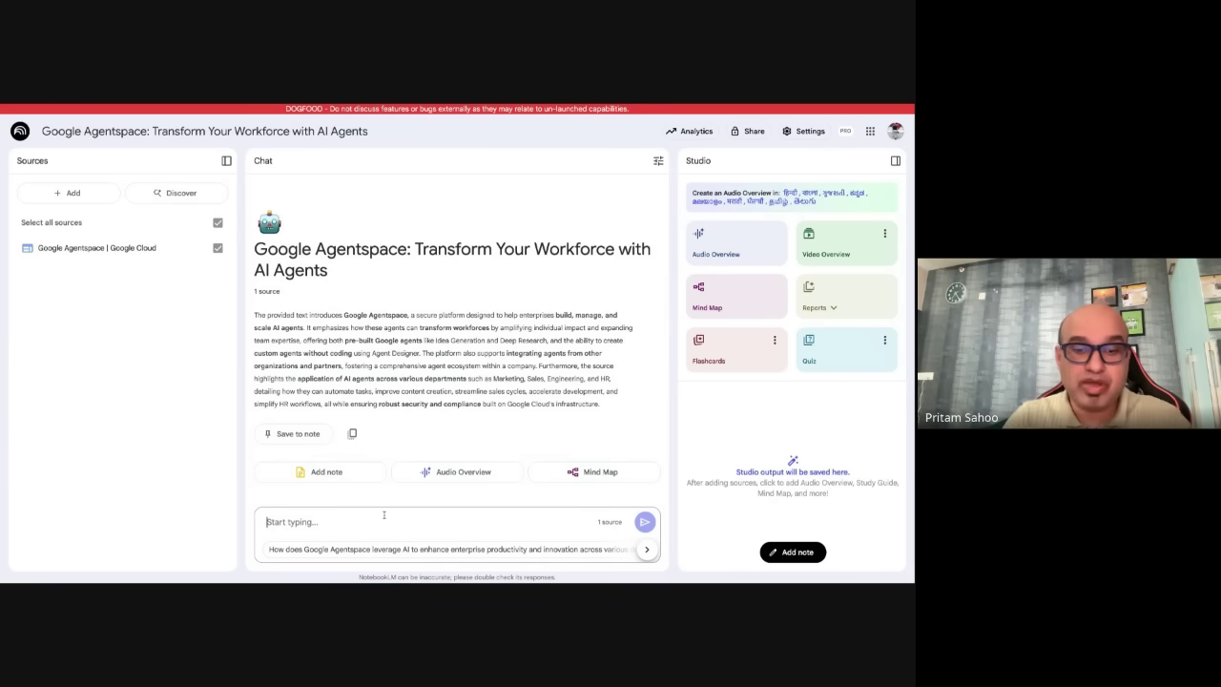
Send the chat prompt 'Please summsarise this key website in key pointers'
text(Please su)
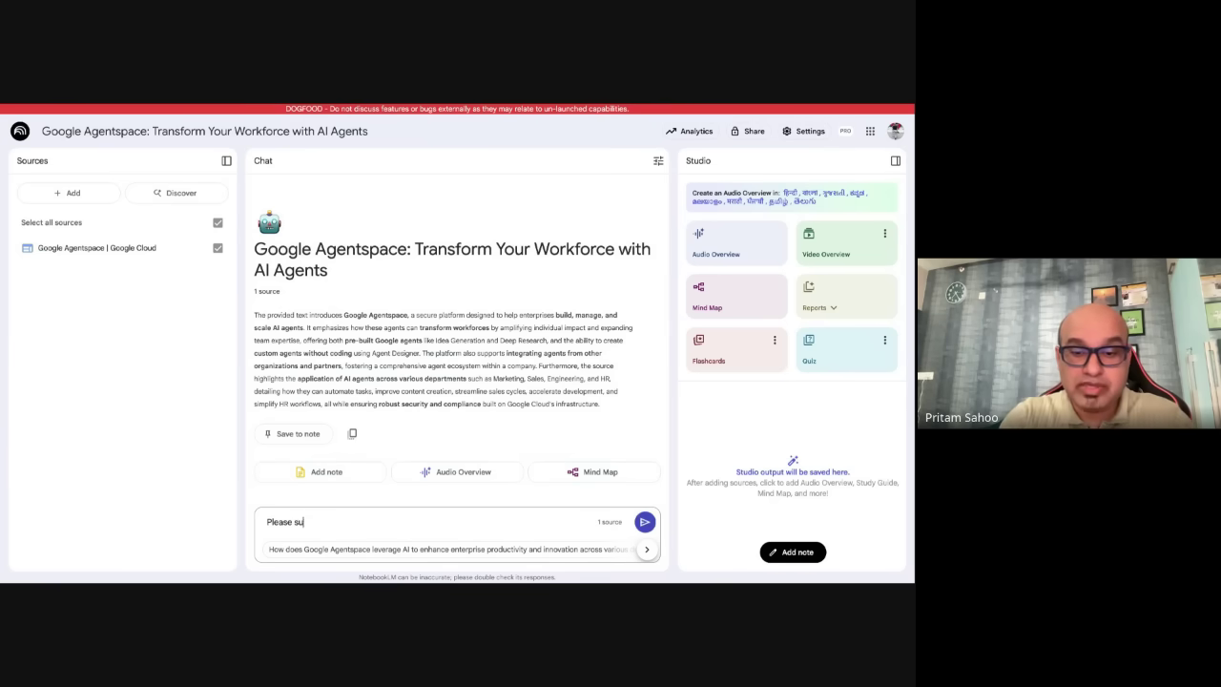
text(mmsarise this)
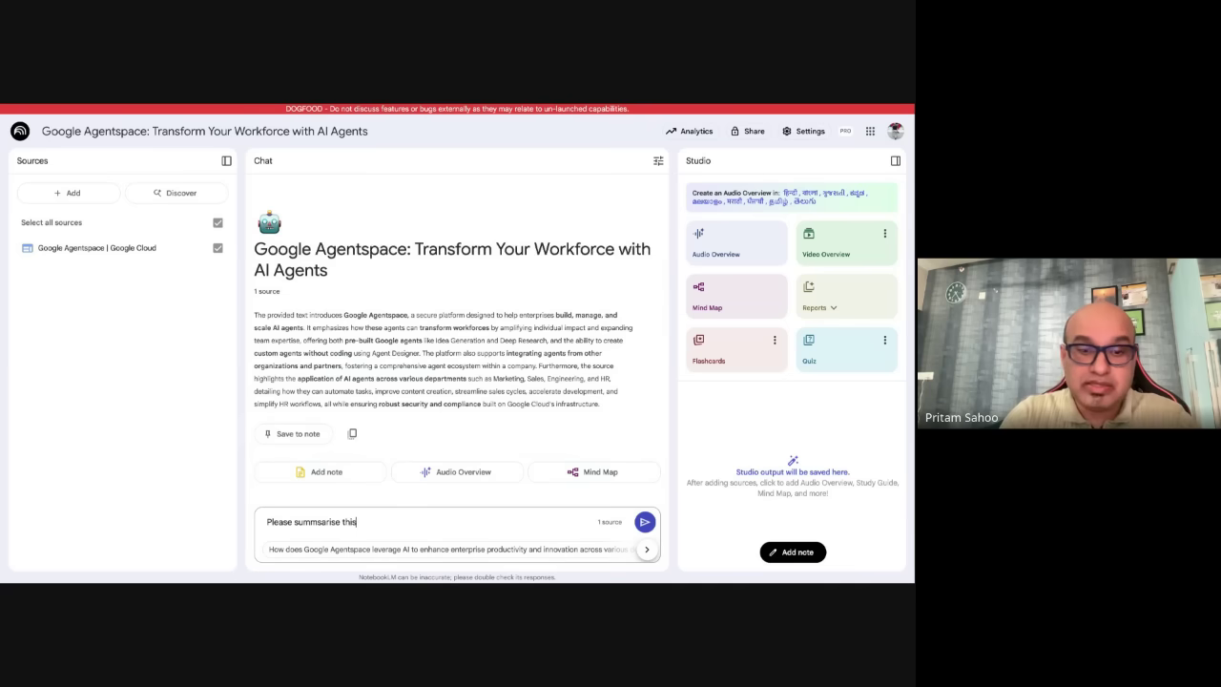
text( key website in key p)
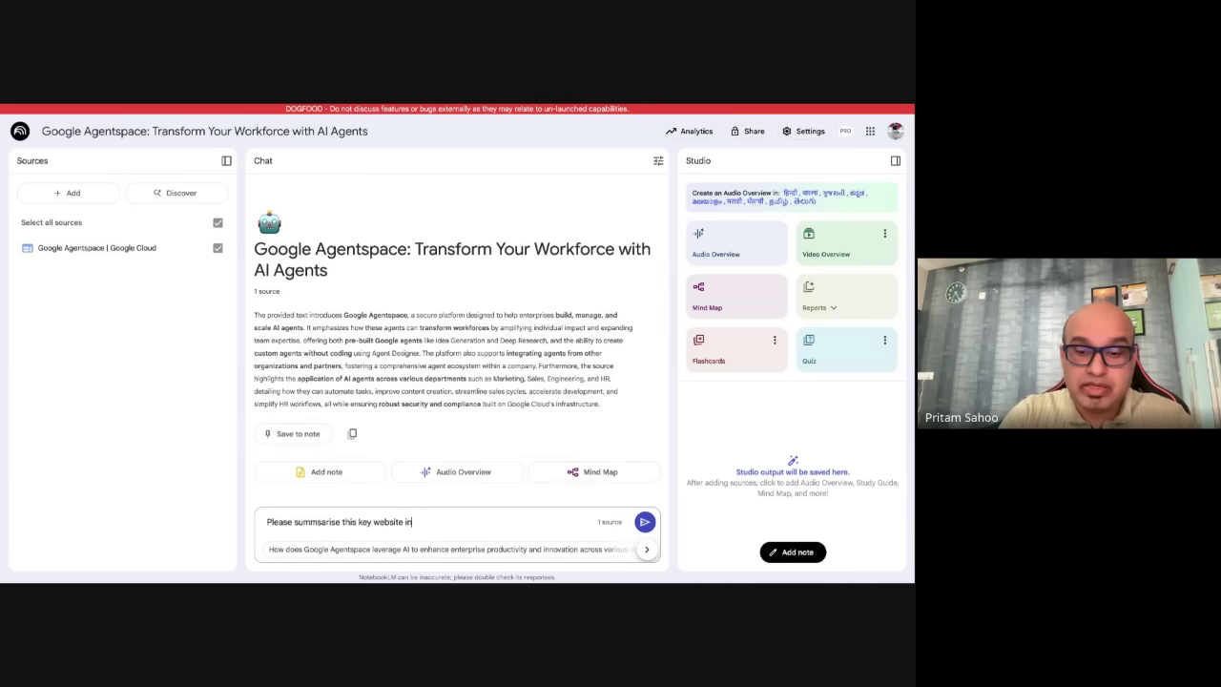
text(ointers)
key(Return)
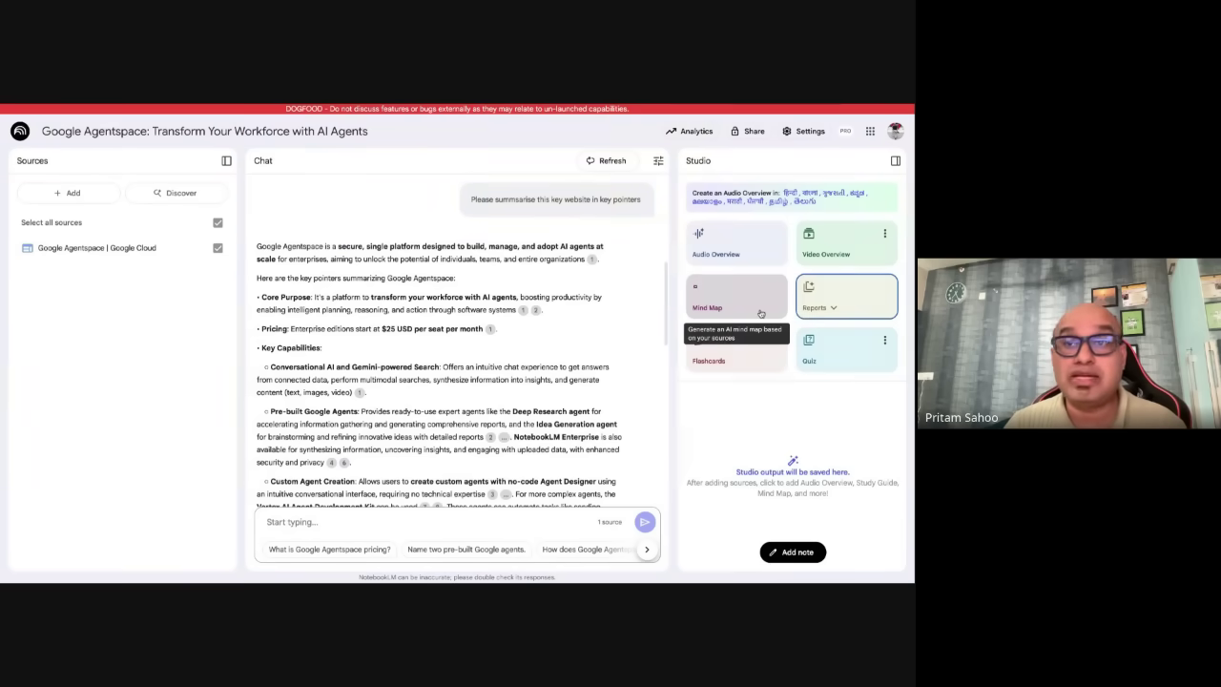
click(836, 309)
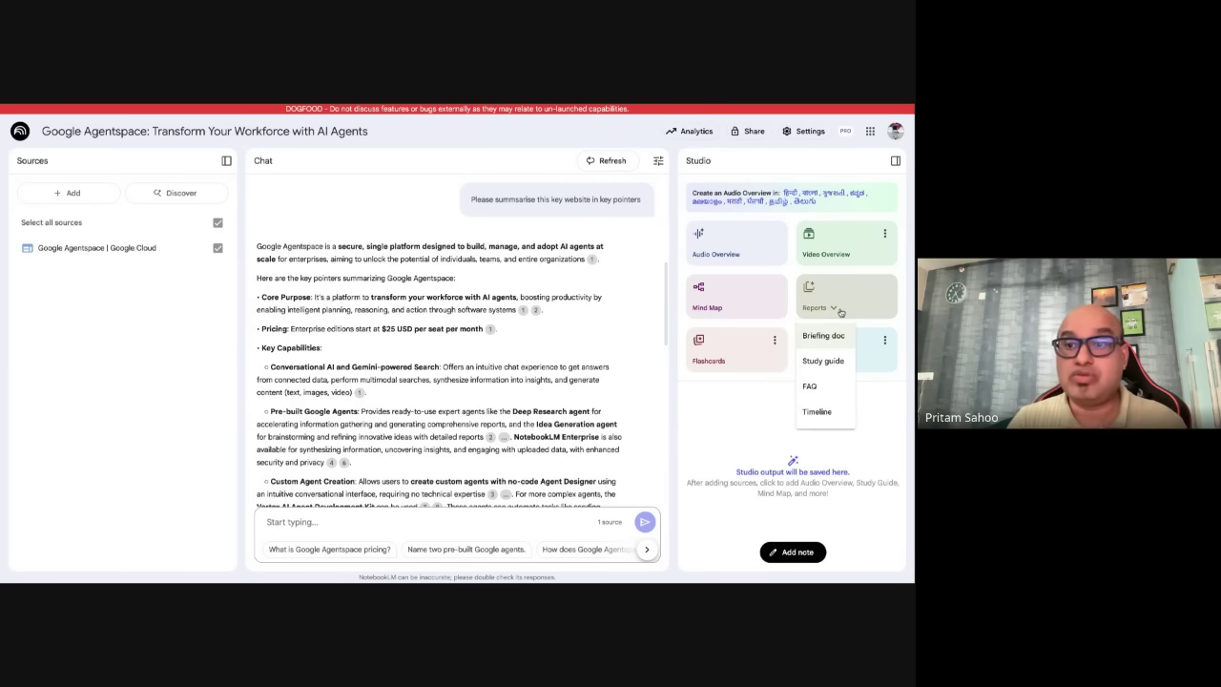
click(826, 310)
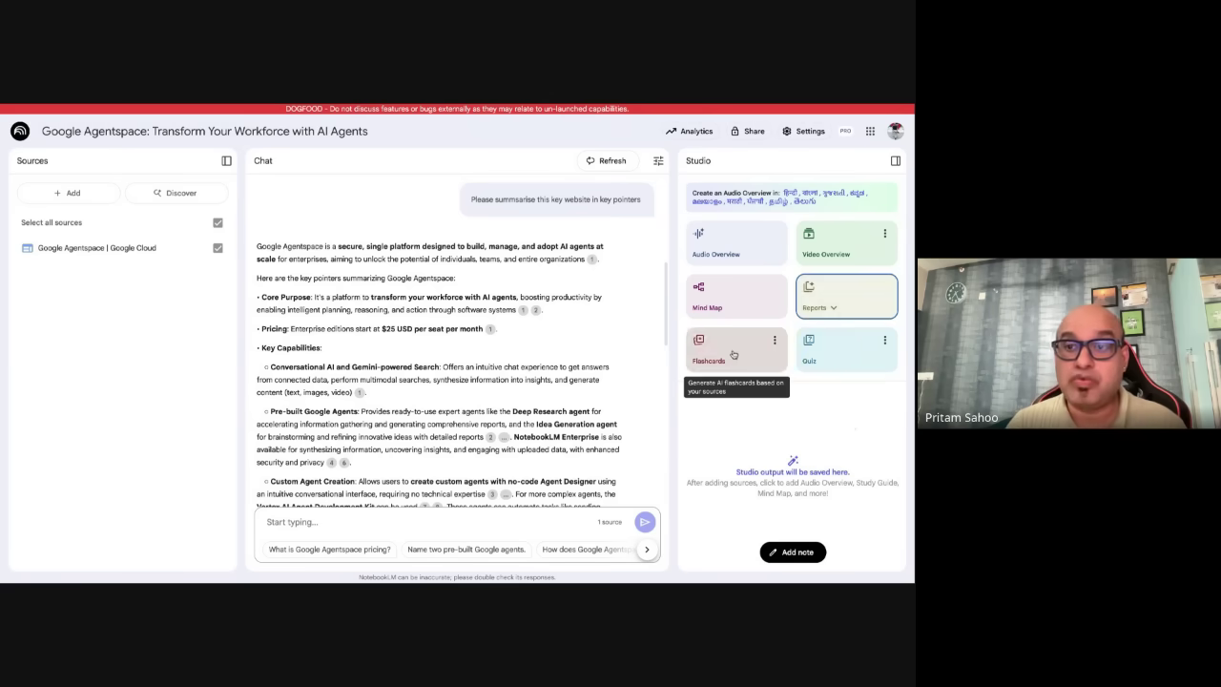
click(833, 308)
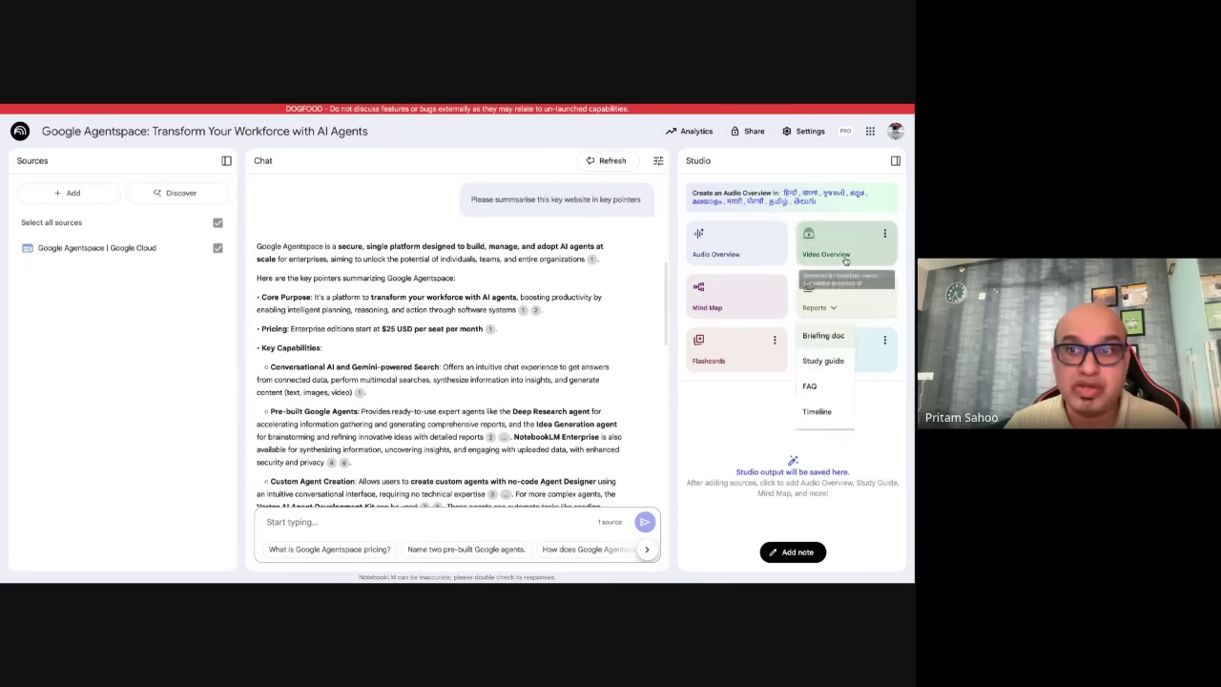
click(833, 307)
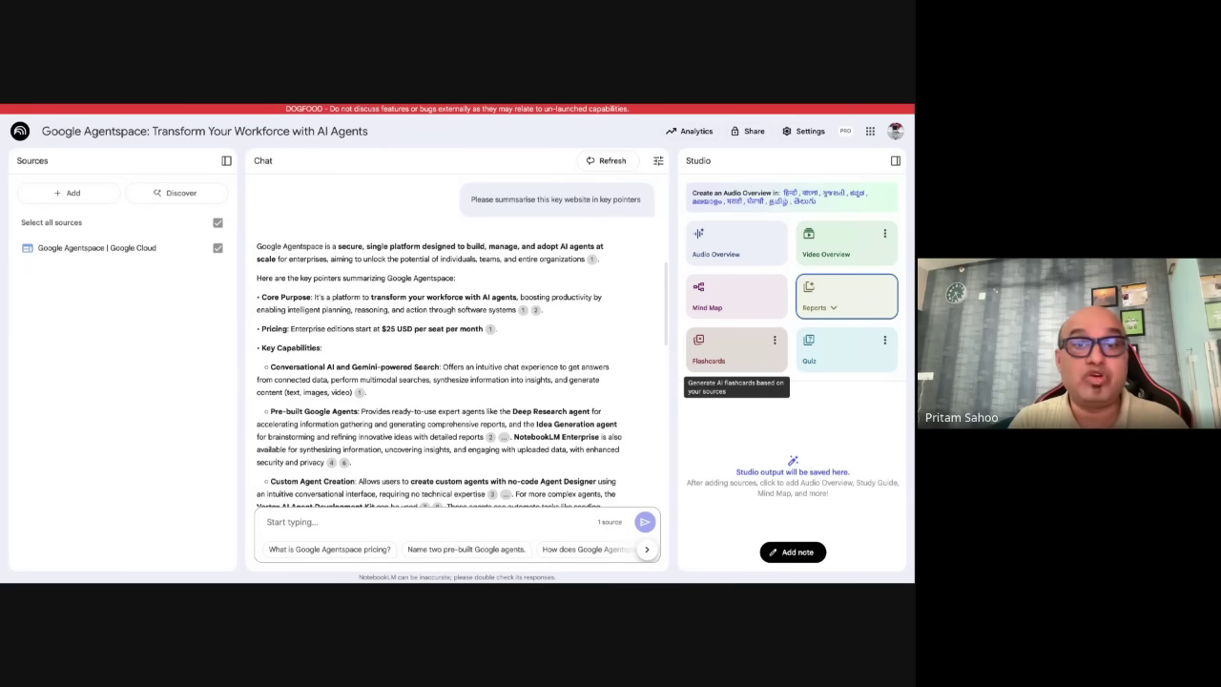
scroll(534, 381, down, 2)
scroll(592, 328, up, 5)
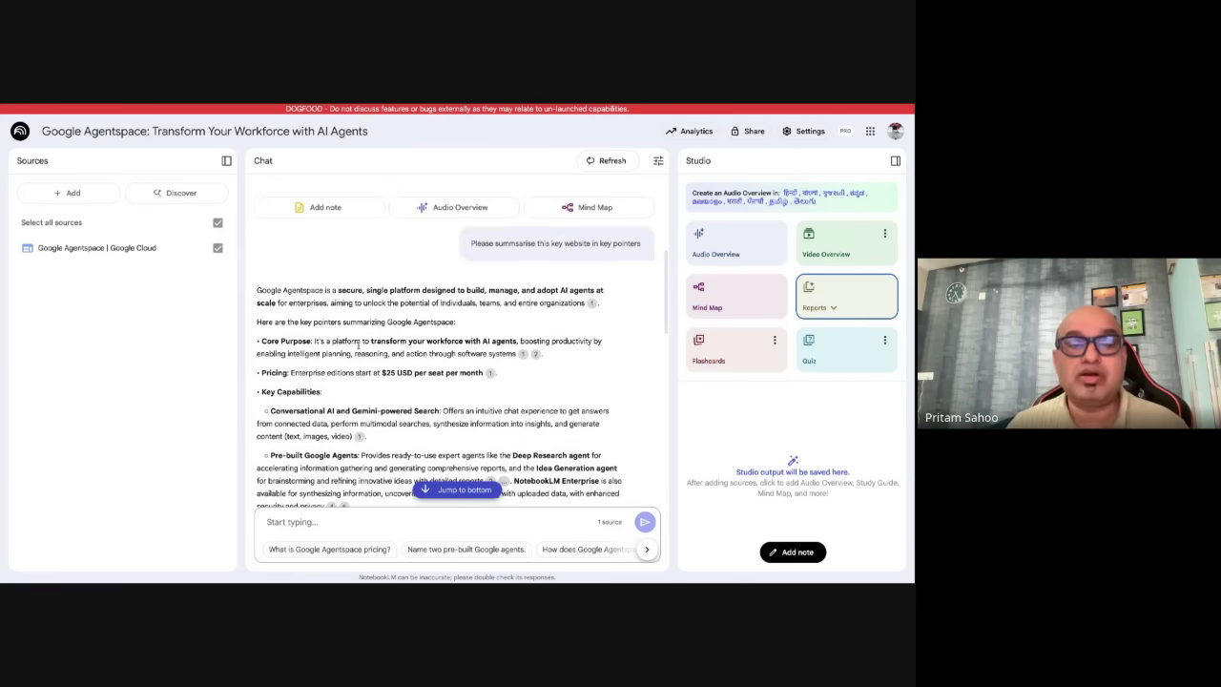
scroll(359, 352, down, 2)
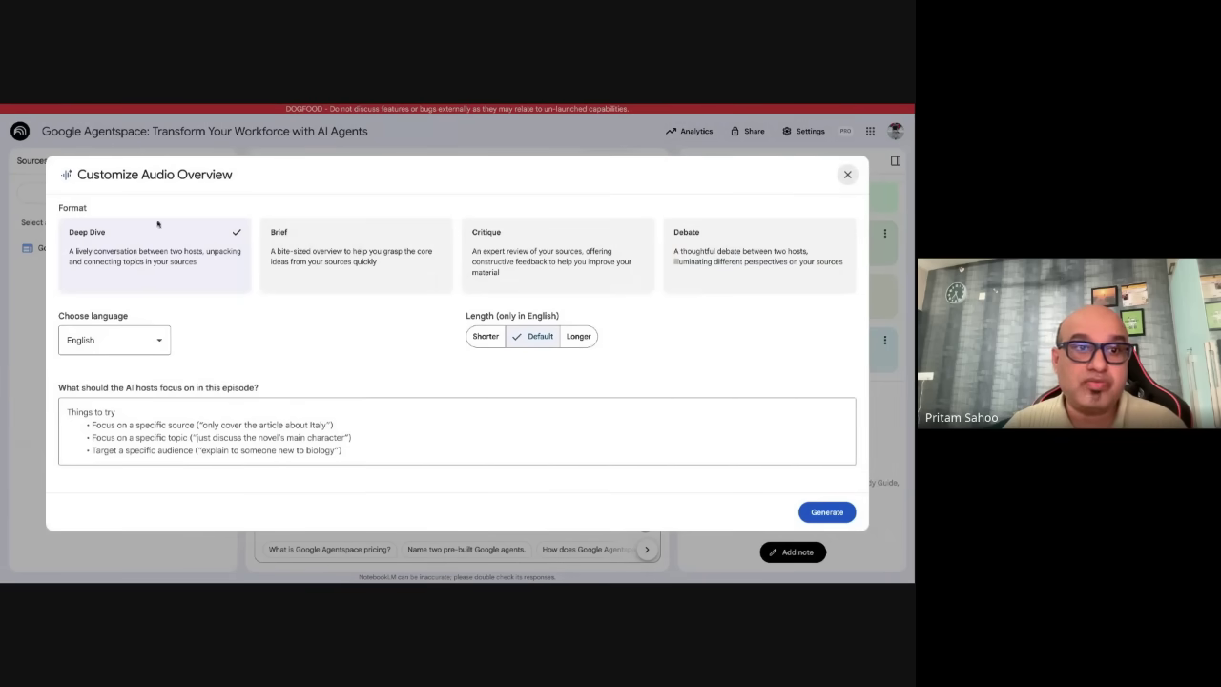
Set the audio overview length to Shorter and enter the focus prompt 'Please focus on agenstapce key conce'
click(160, 429)
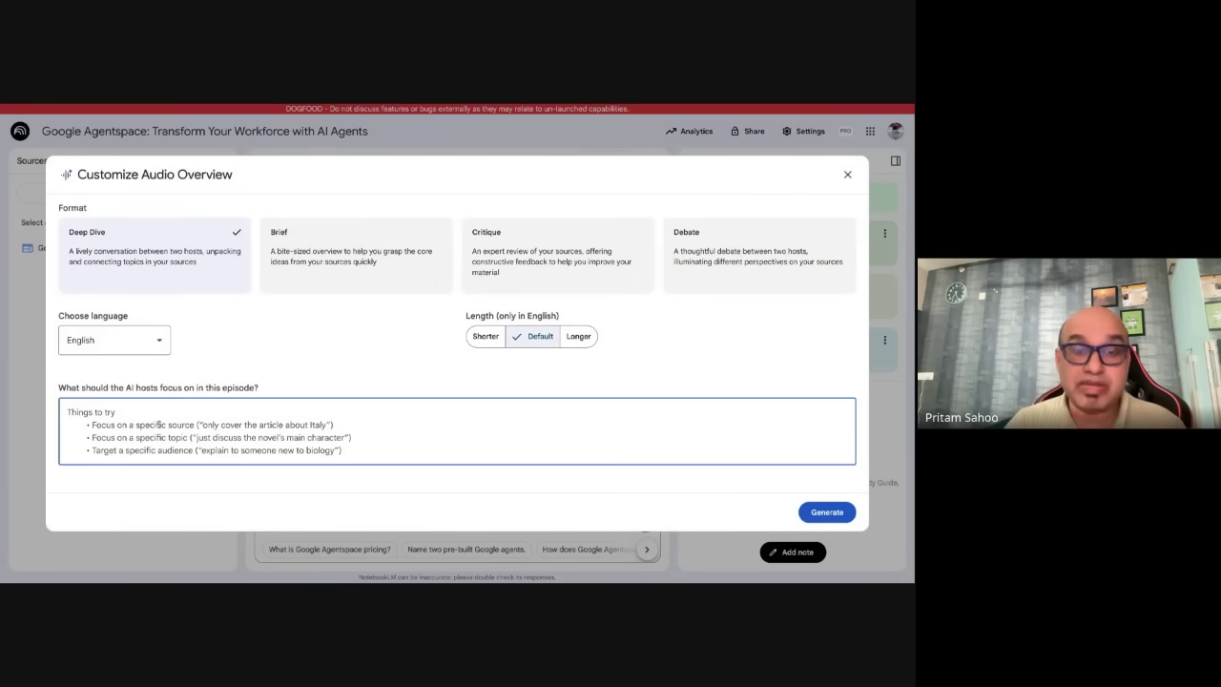
click(473, 351)
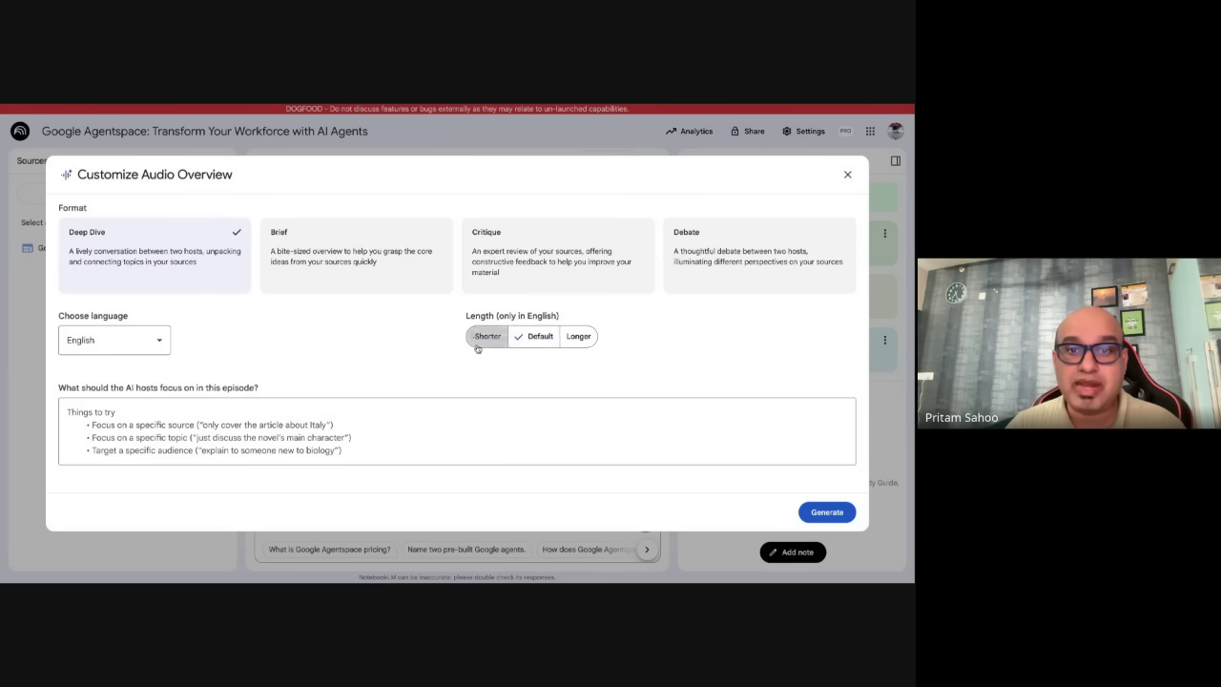
click(578, 342)
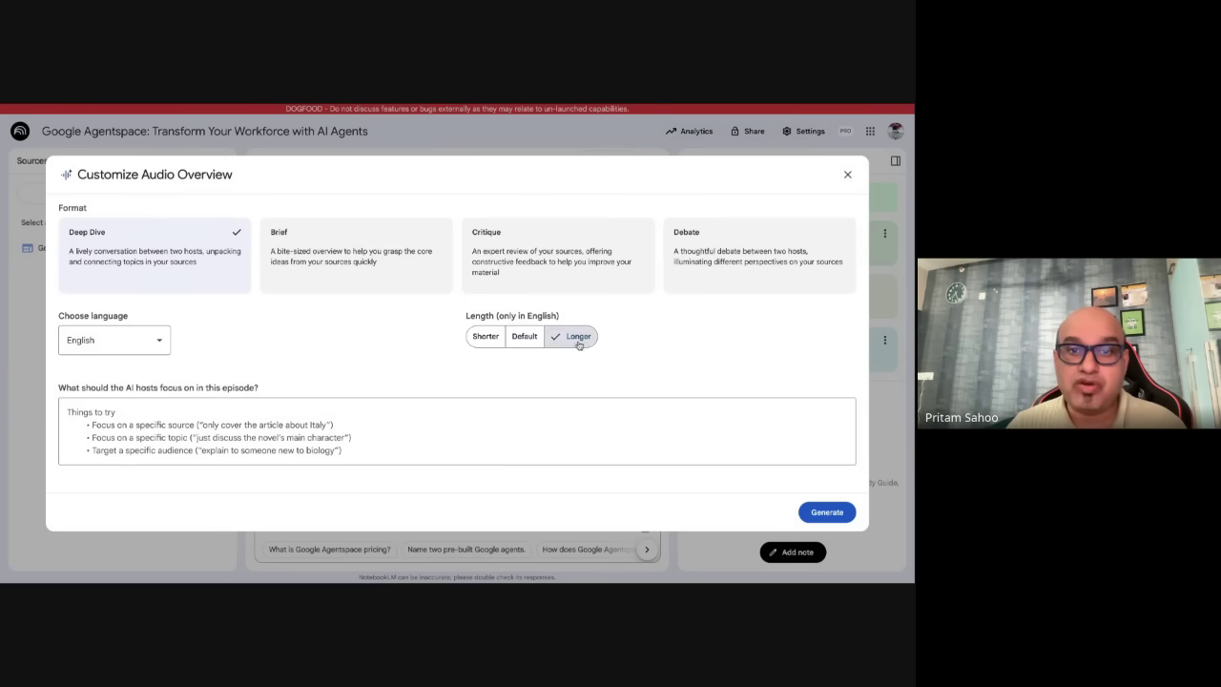
click(486, 336)
click(254, 431)
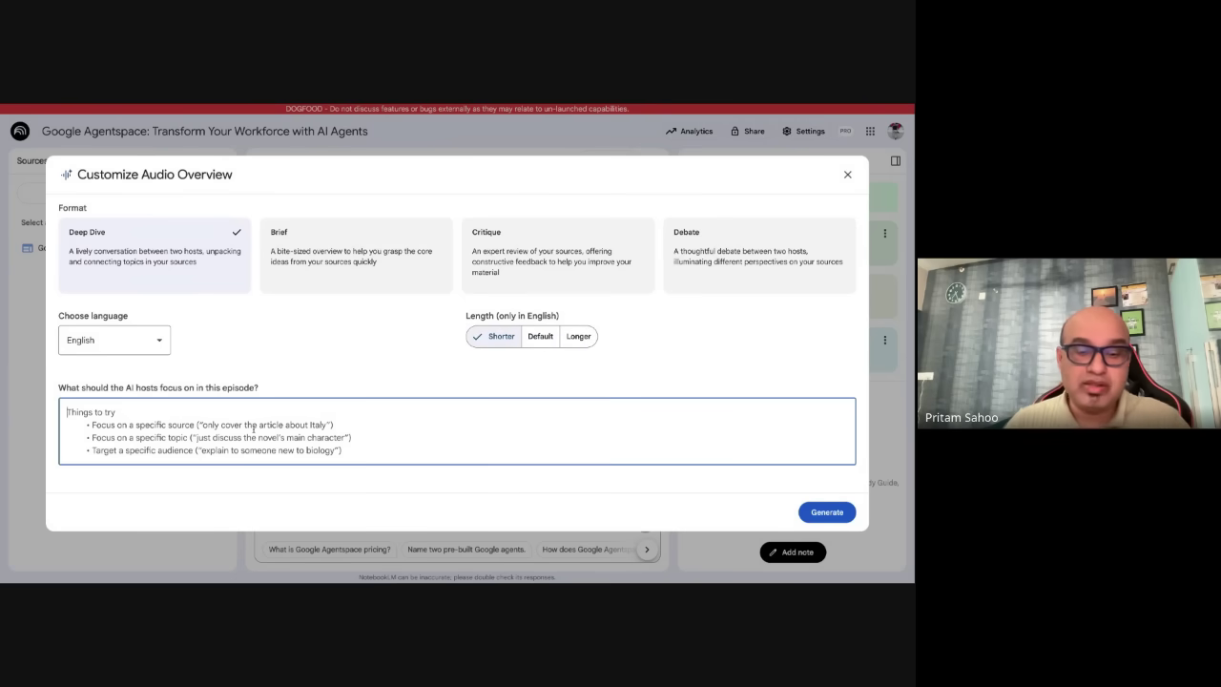
text(Please )
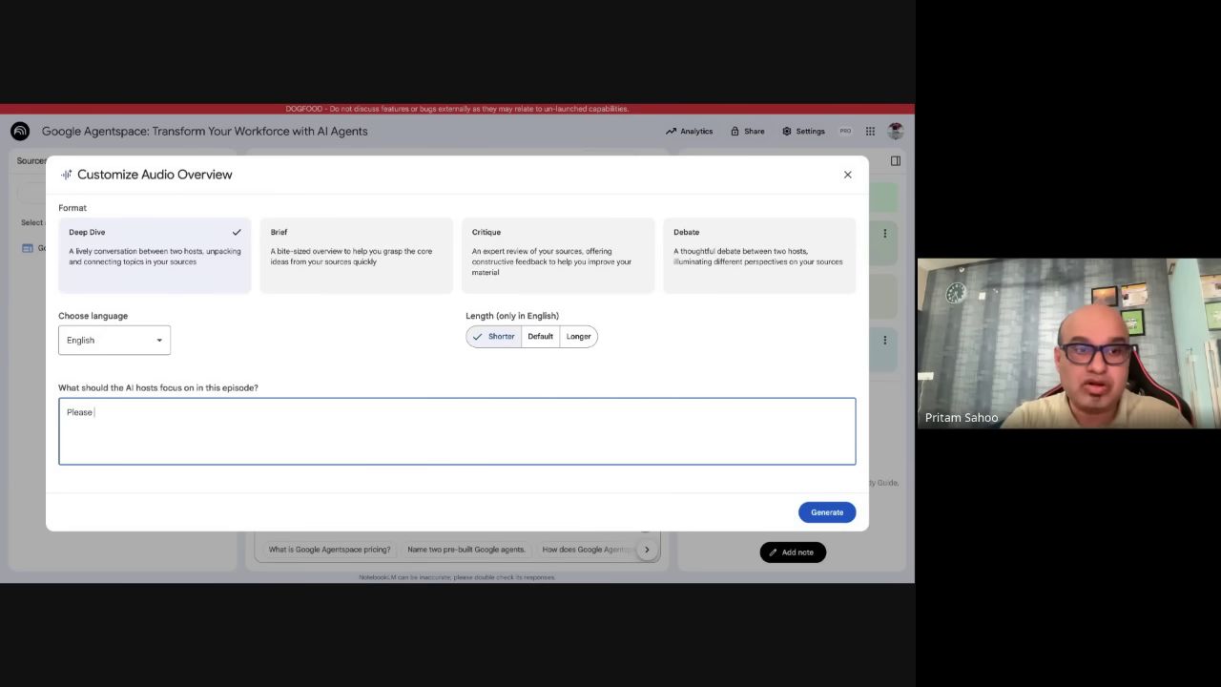
text(focus)
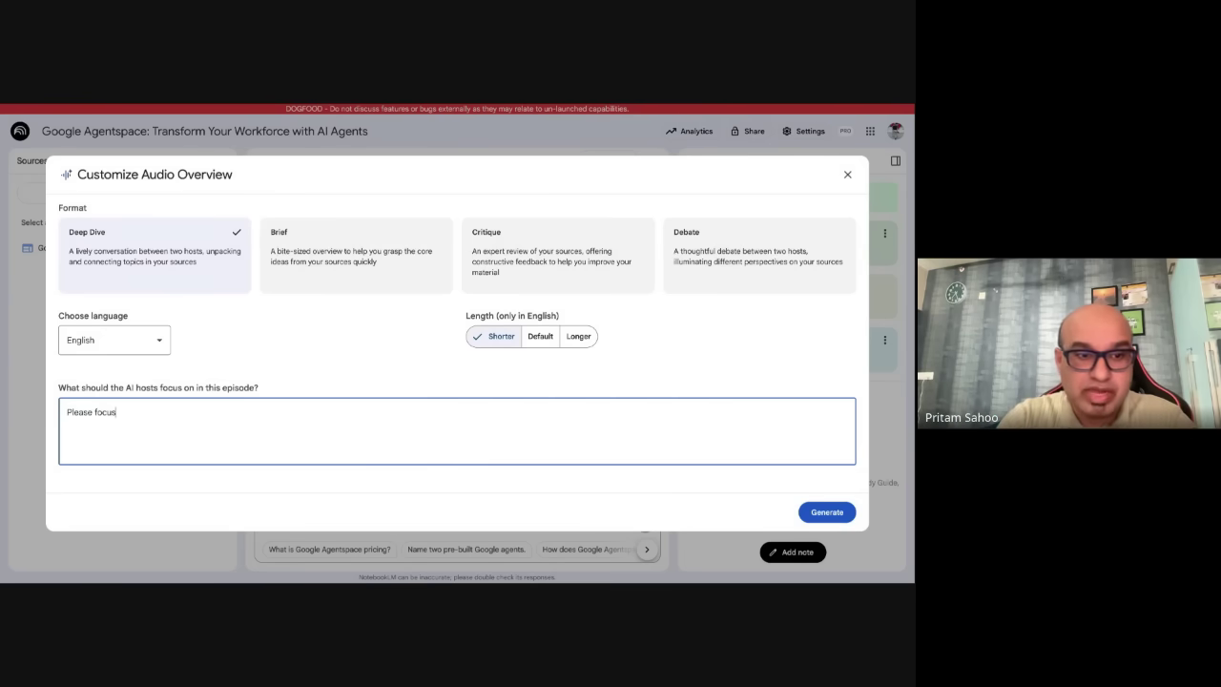
text( on agenstapce)
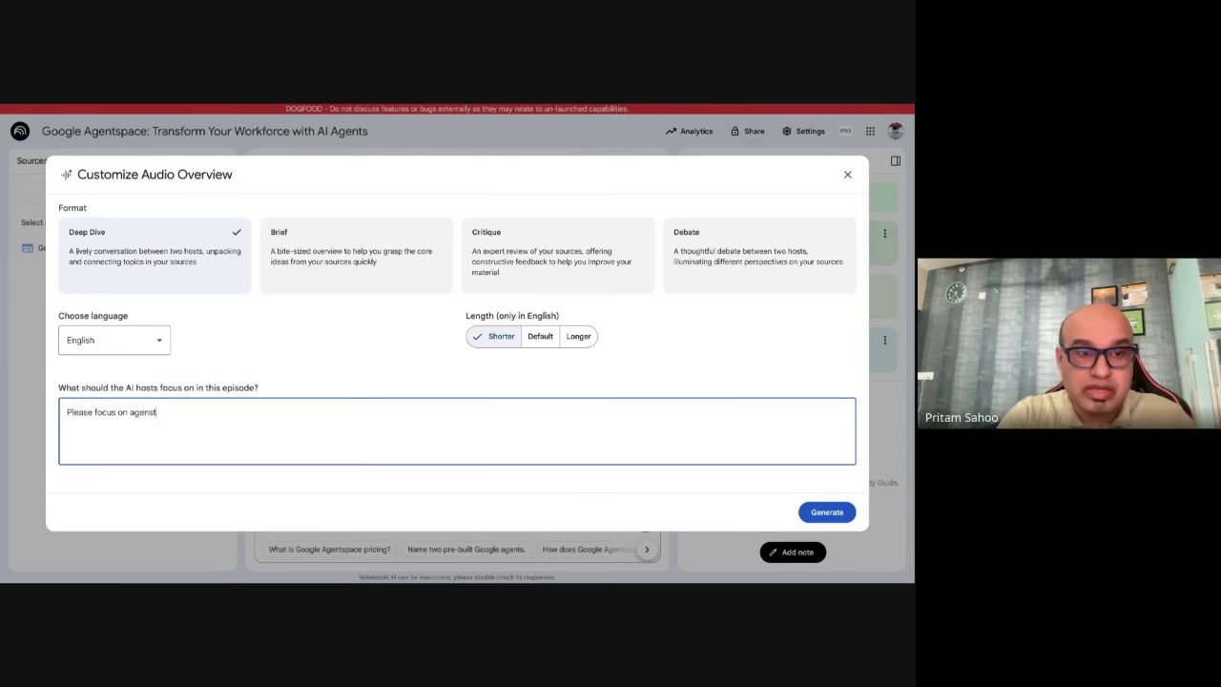
text( key conce)
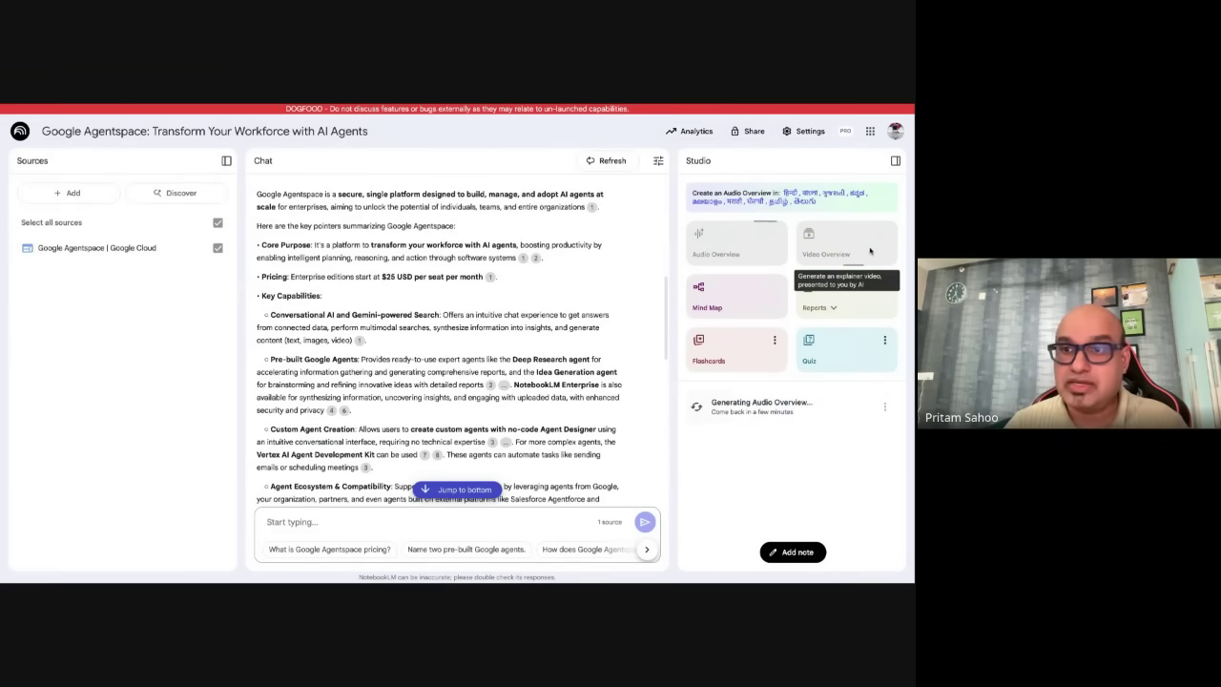
Generate a mind map and an FAQ report from the Agentspace source
click(743, 308)
click(815, 307)
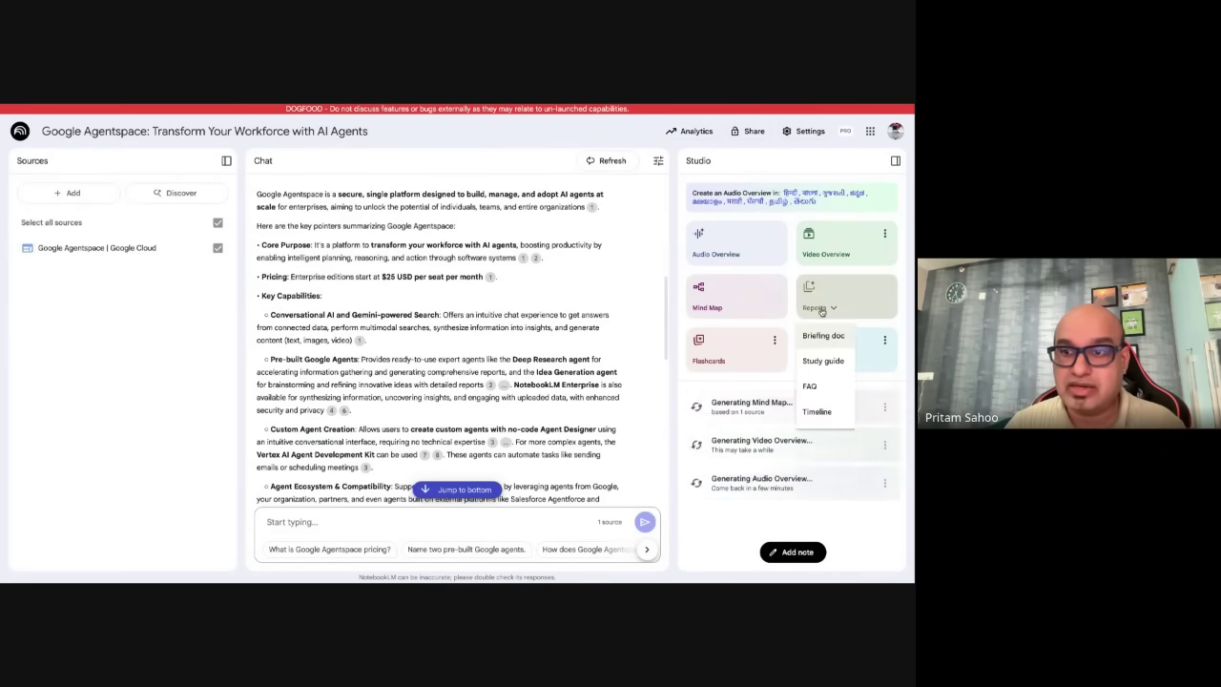
click(827, 389)
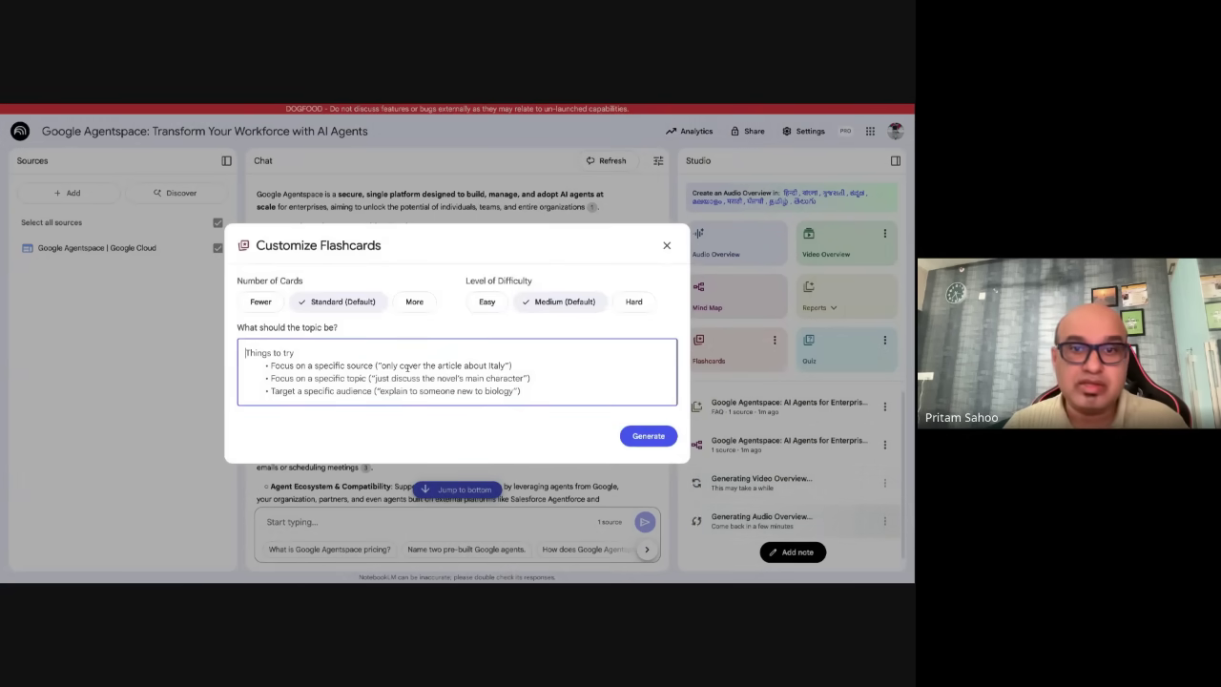
Generate the flashcards, keeping the Customize Flashcards dialog's default settings
click(642, 437)
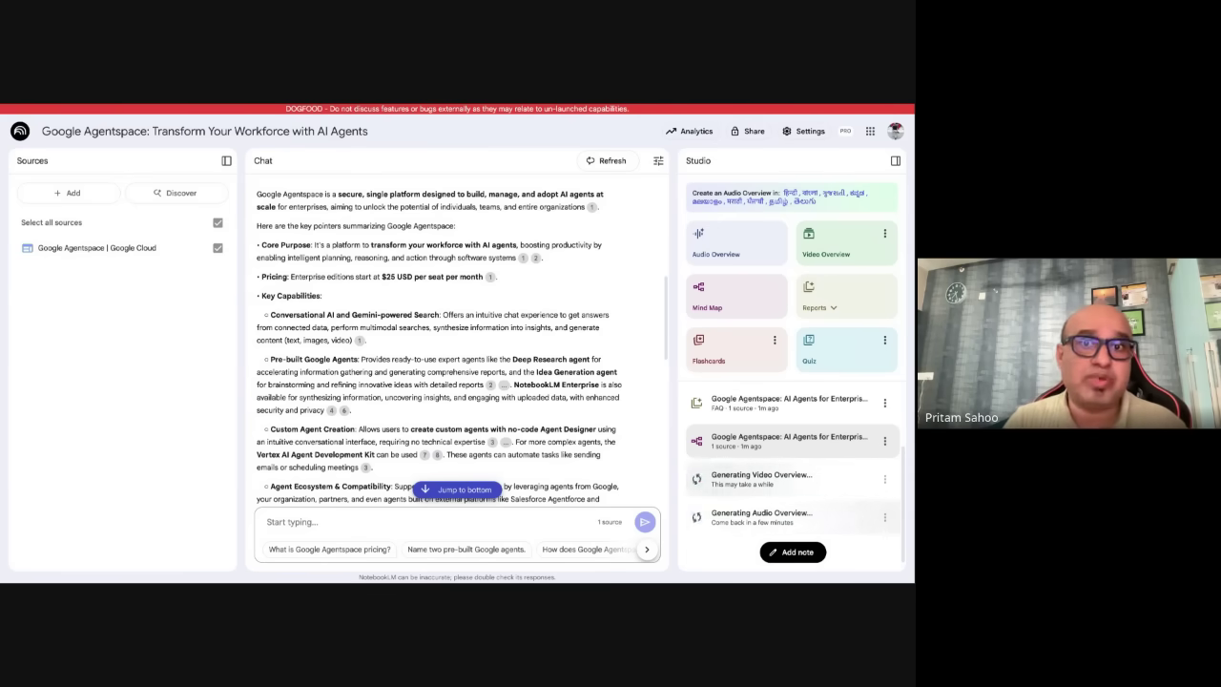
Go back to the NotebookLM home page and reopen the Google Agentspace notebook
click(286, 105)
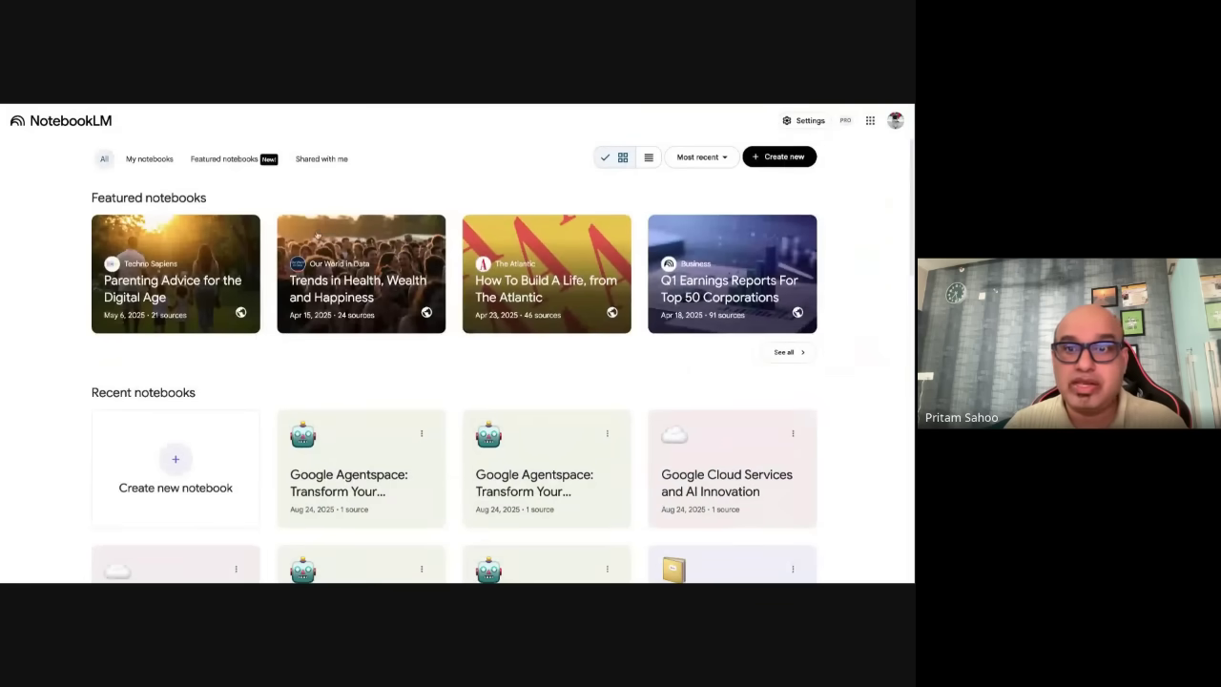
scroll(389, 422, down, 1)
click(510, 430)
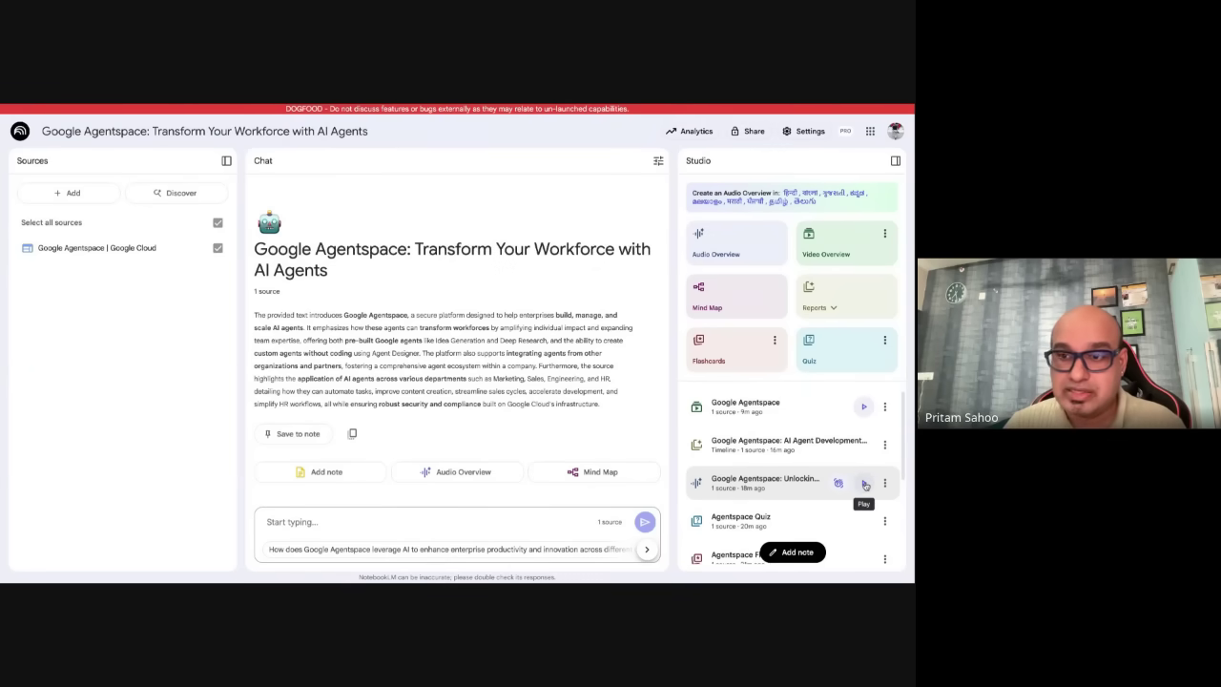
Play the 17:12 Agentspace audio overview, pause it at 00:41, and scroll the outputs list
click(865, 485)
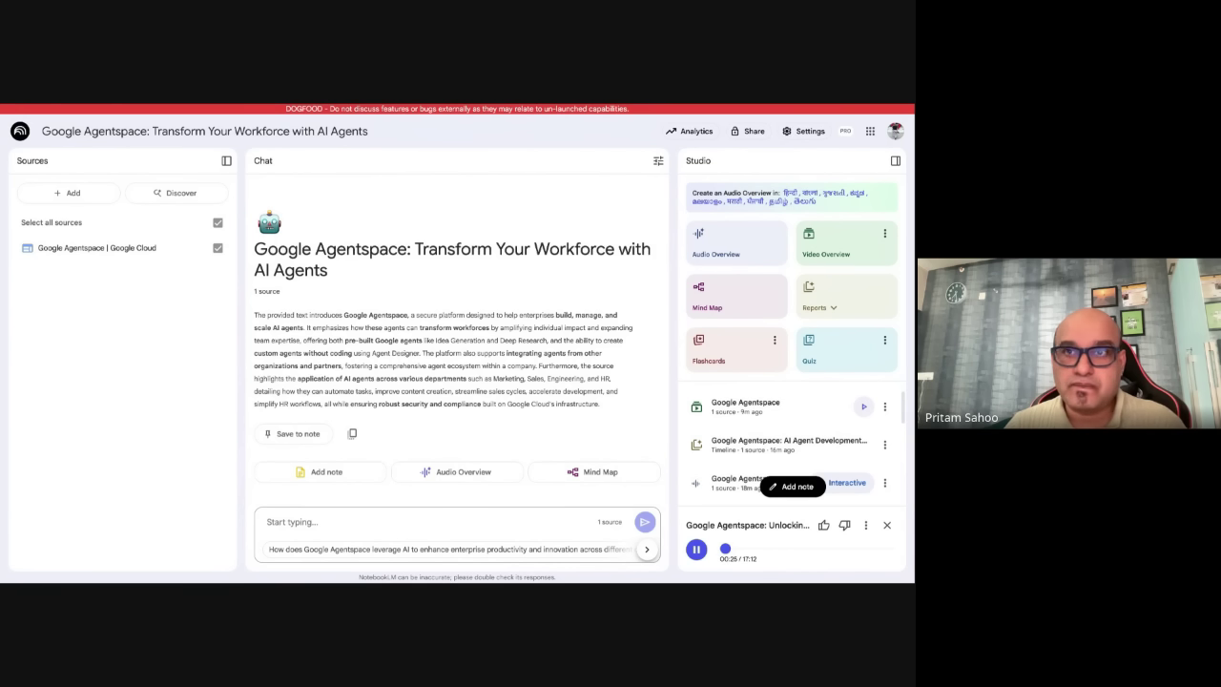
click(696, 549)
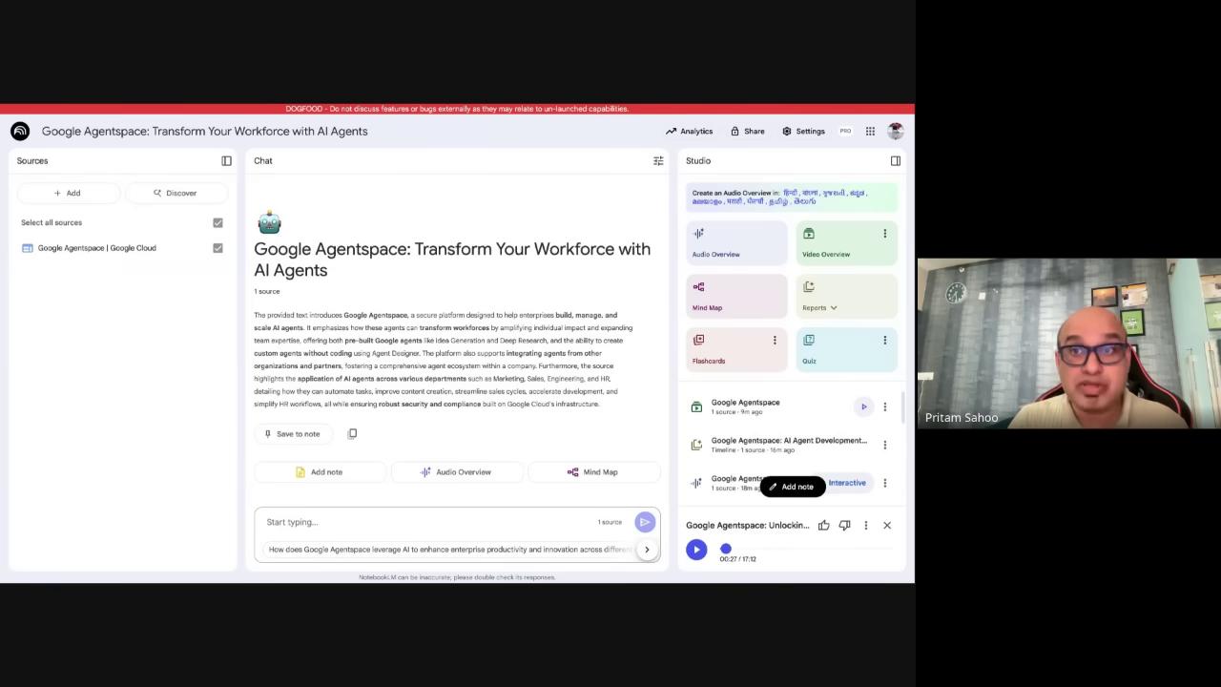
scroll(749, 420, down, 3)
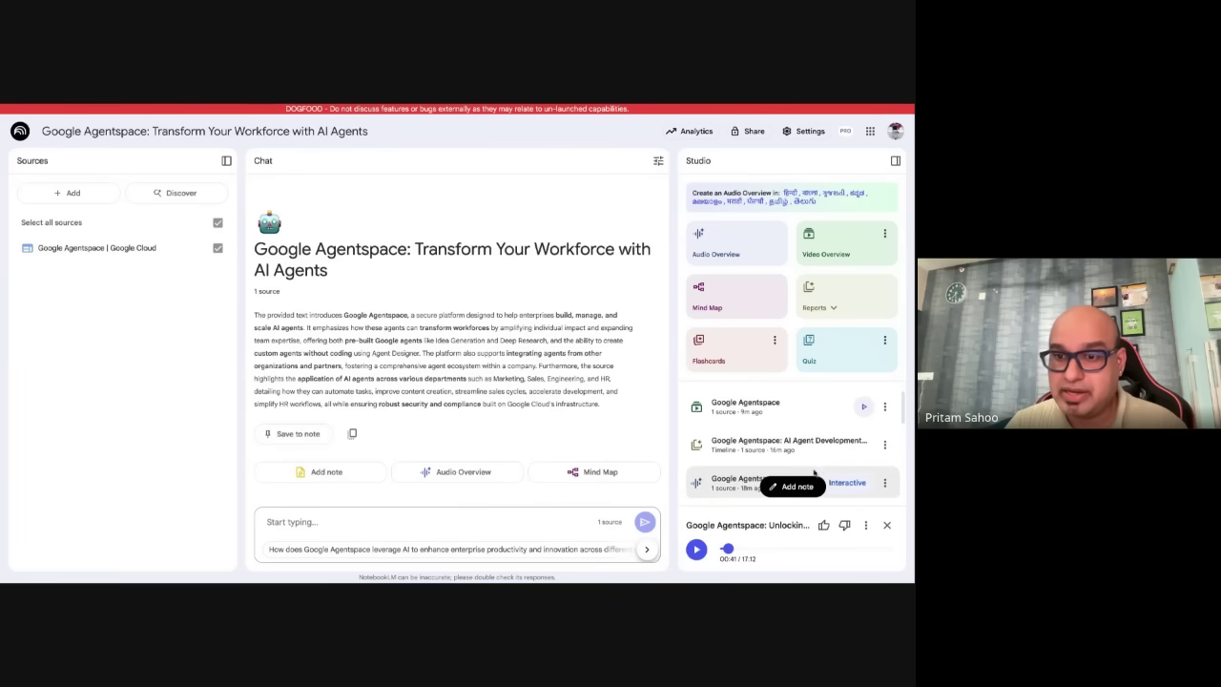
Play the 06:45 'Google Agentspace' video overview and pause it at 00:18
click(793, 486)
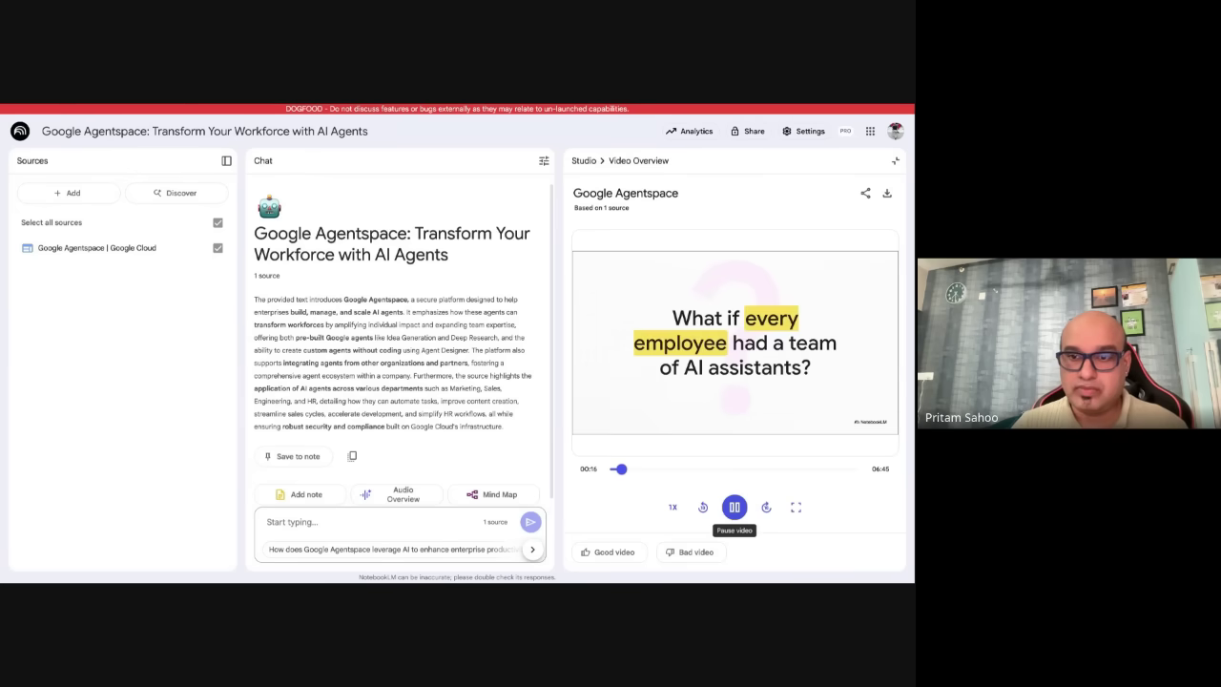
click(735, 506)
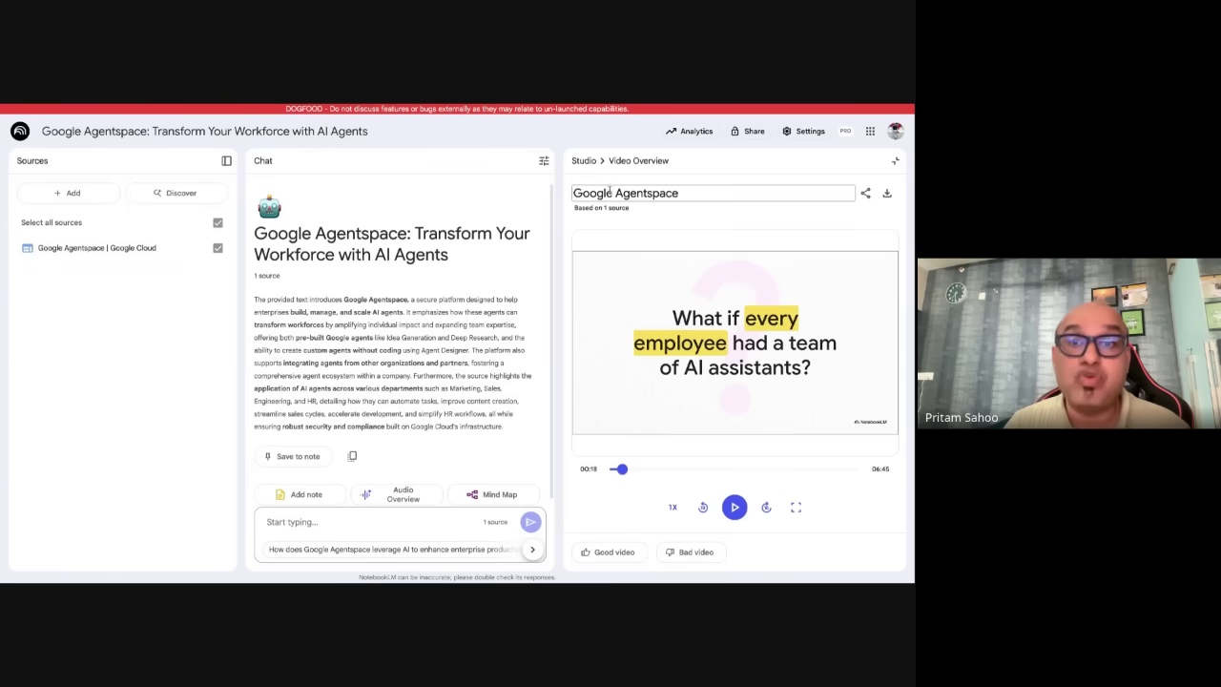
Open the Agentspace Quiz, answer question one with the custom agents option, and continue
click(583, 161)
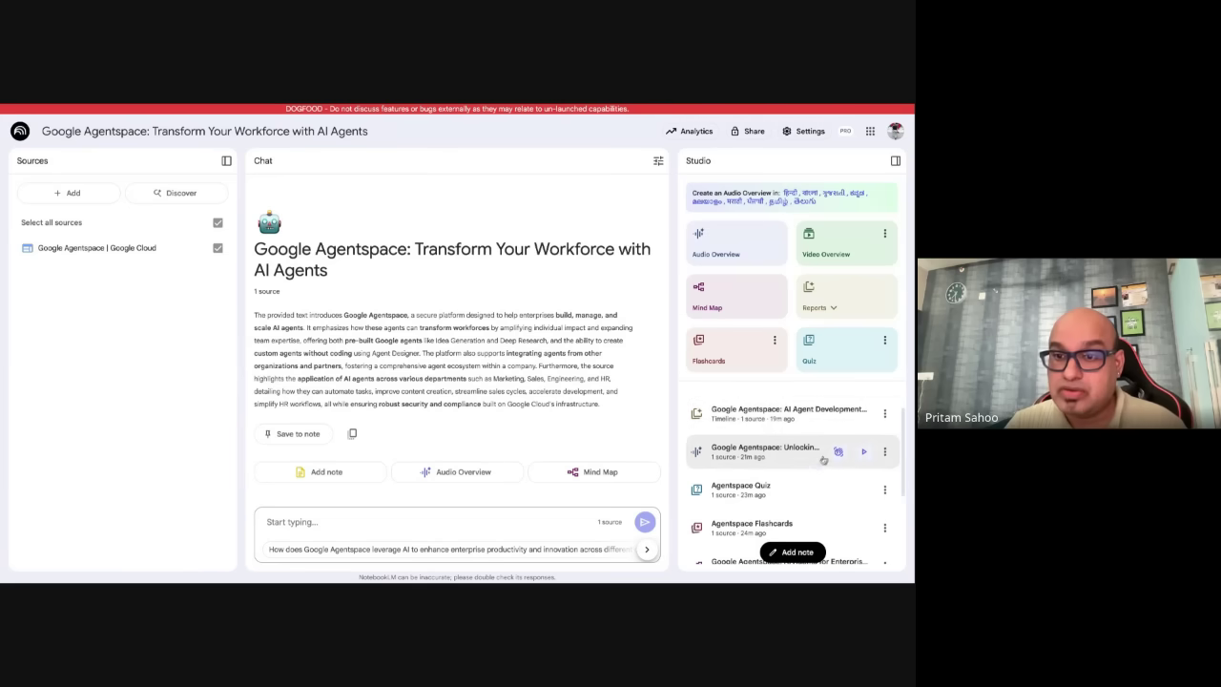
click(725, 496)
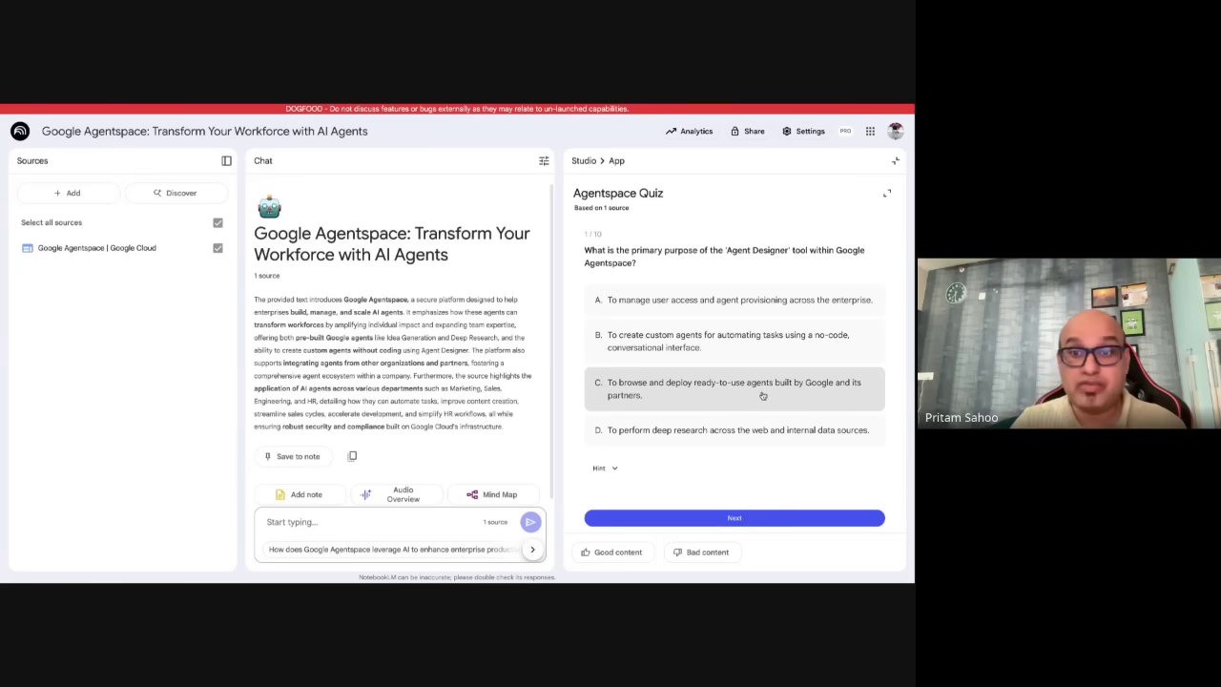
click(744, 343)
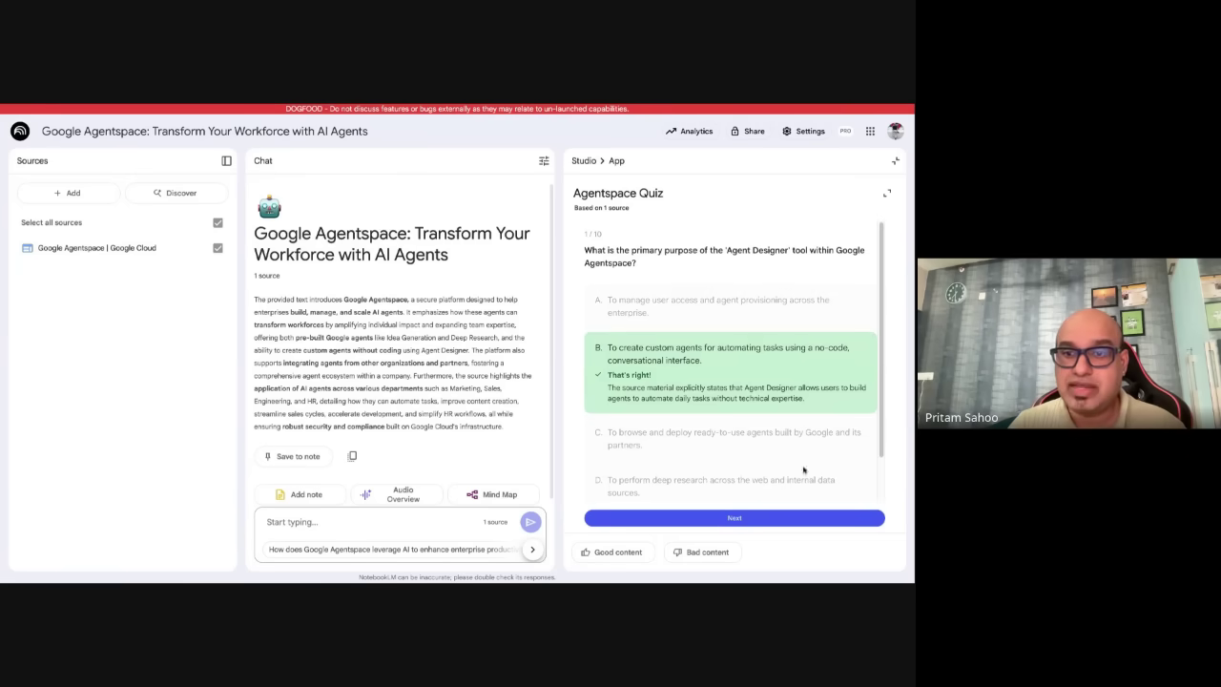
click(750, 520)
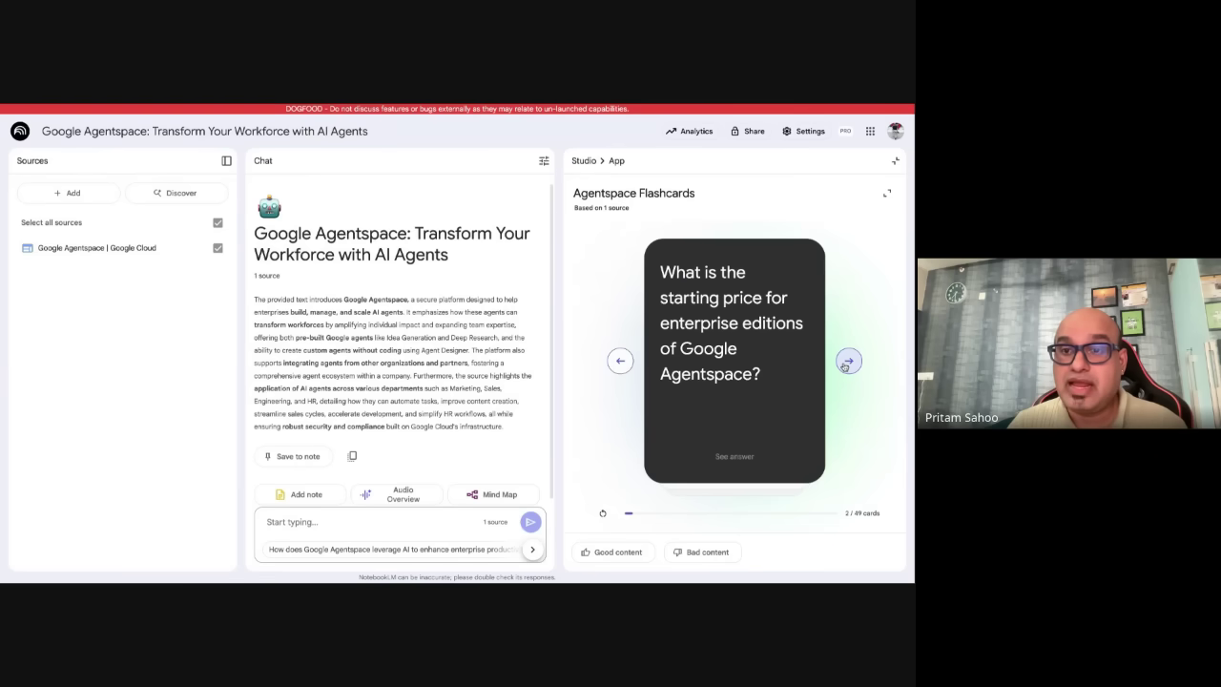
Page through the Agentspace Flashcards to card 3, then return to Studio outputs
click(846, 363)
click(846, 362)
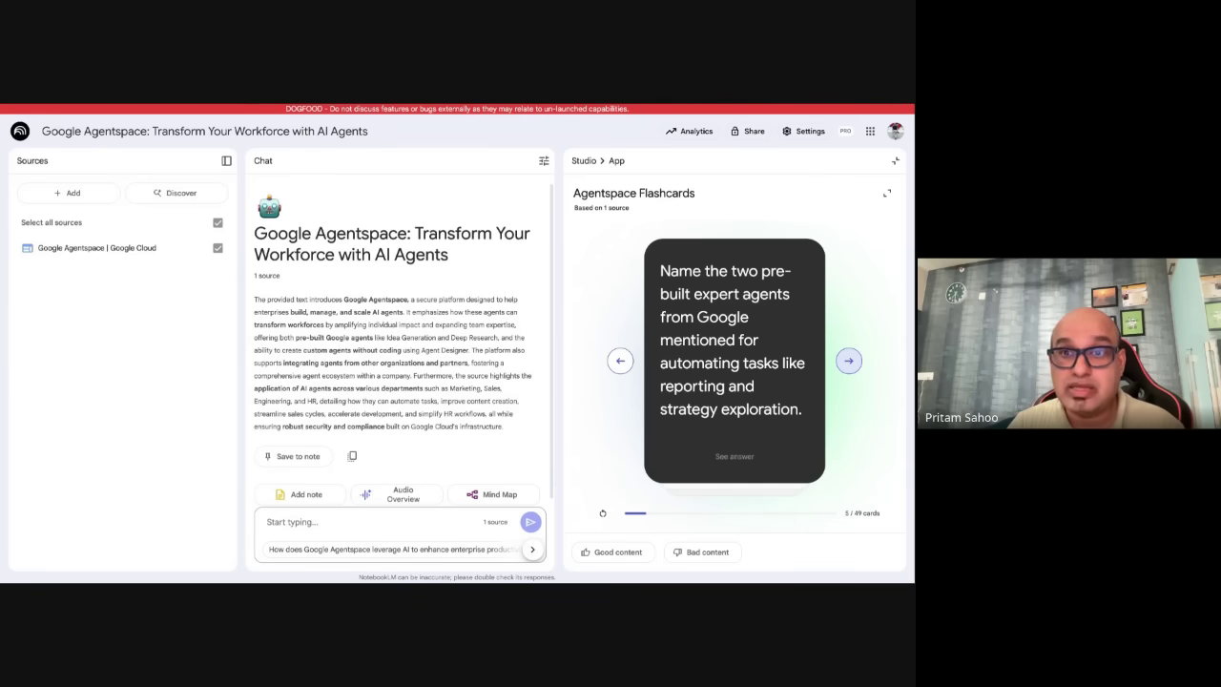
click(590, 170)
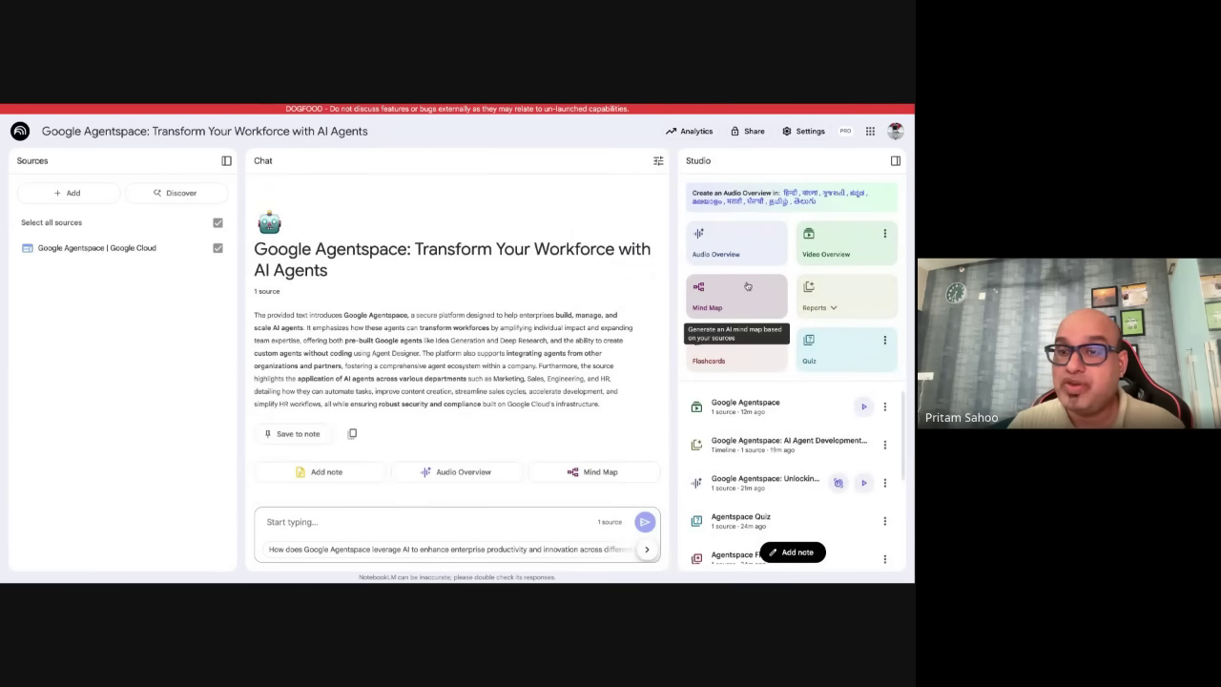
Open the Google Agentspace Study Guide note and scroll through its content
scroll(775, 480, down, 3)
click(768, 475)
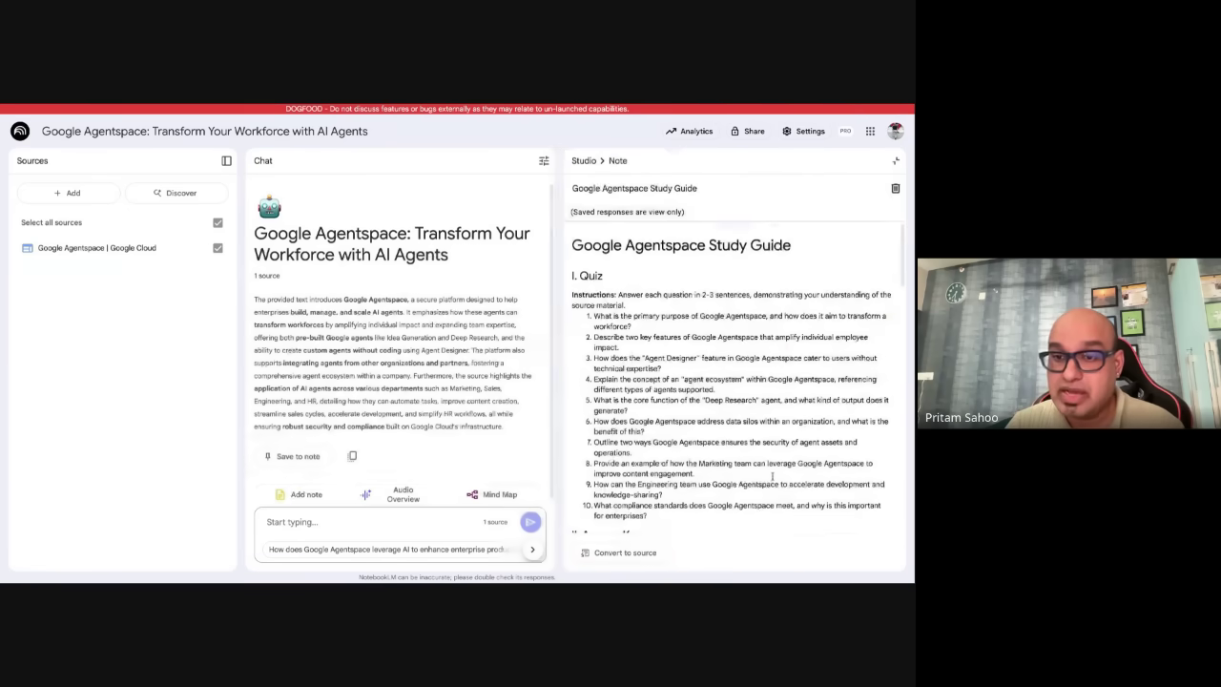
scroll(655, 326, down, 10)
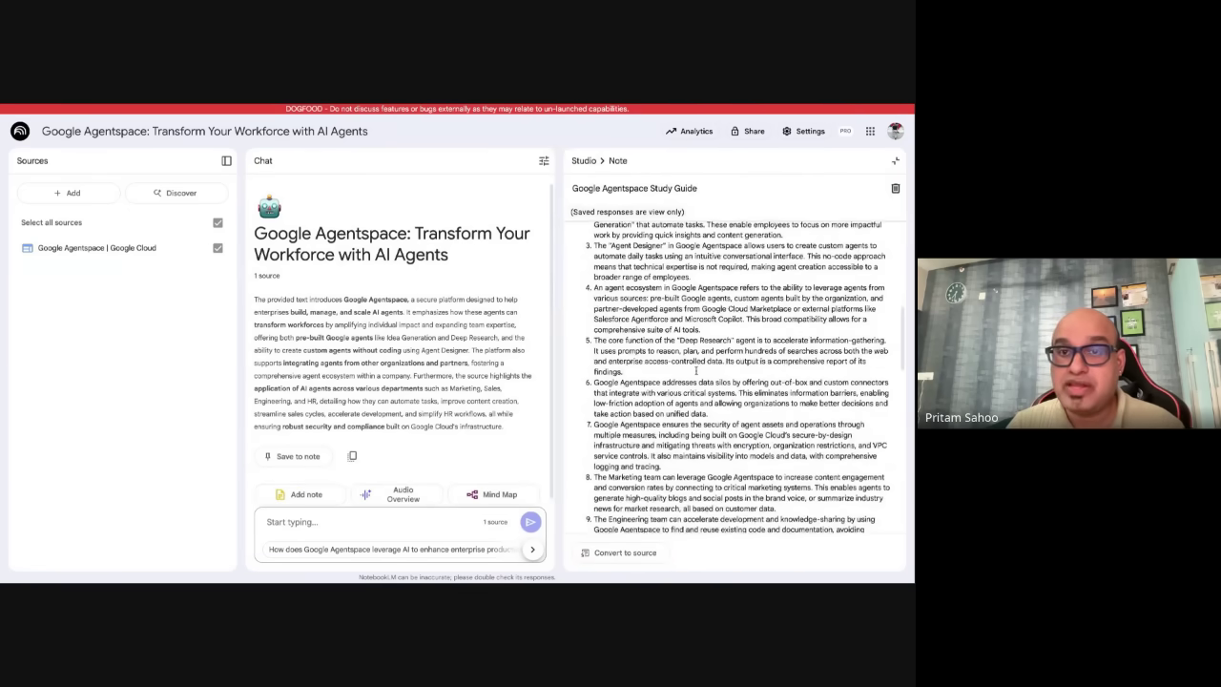
scroll(695, 367, down, 10)
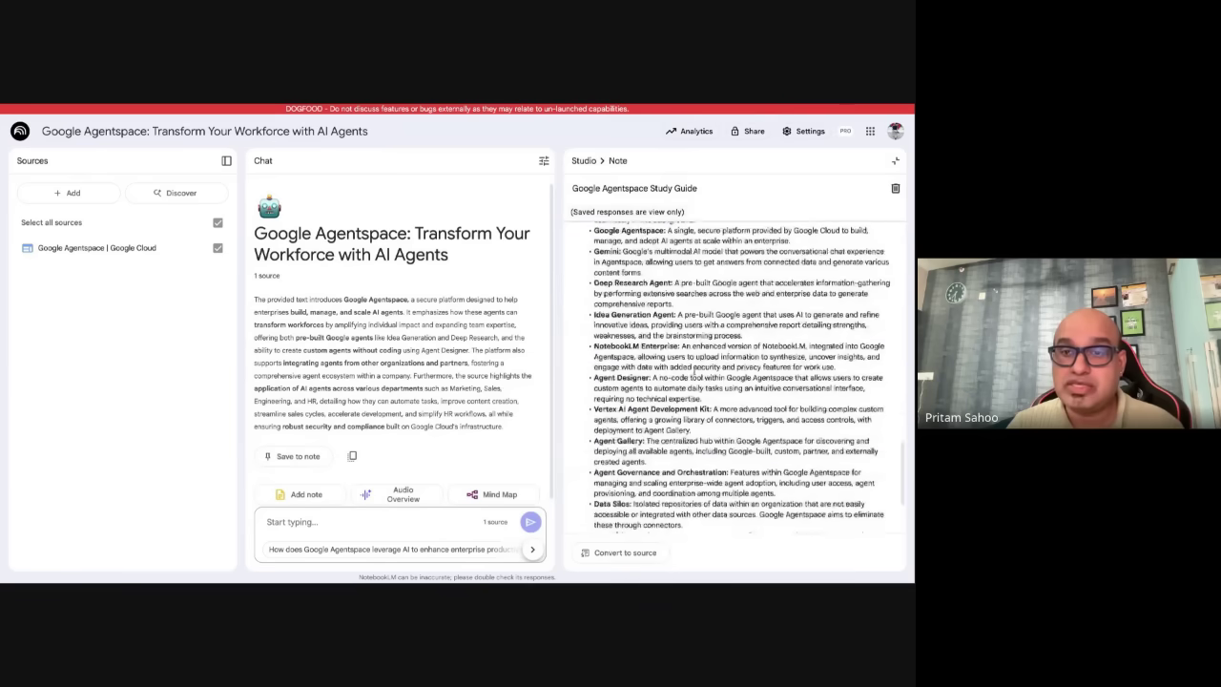
scroll(695, 367, up, 20)
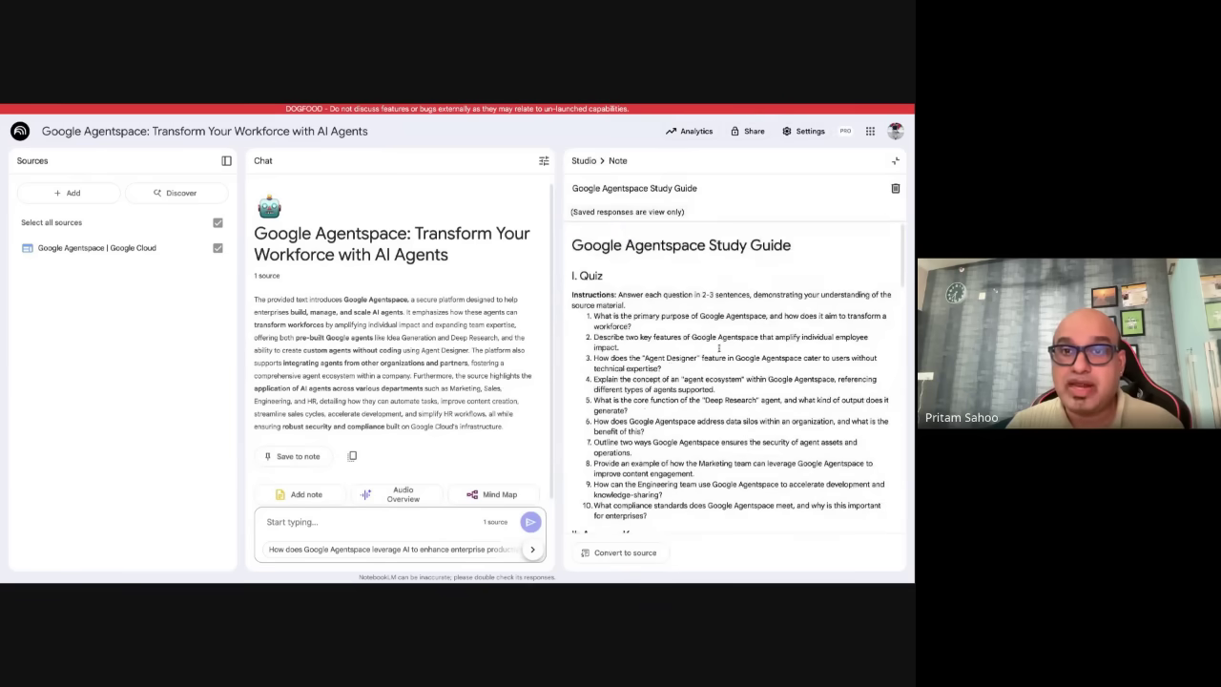
Return to Studio outputs and generate a new mind map from the notebook source
click(582, 161)
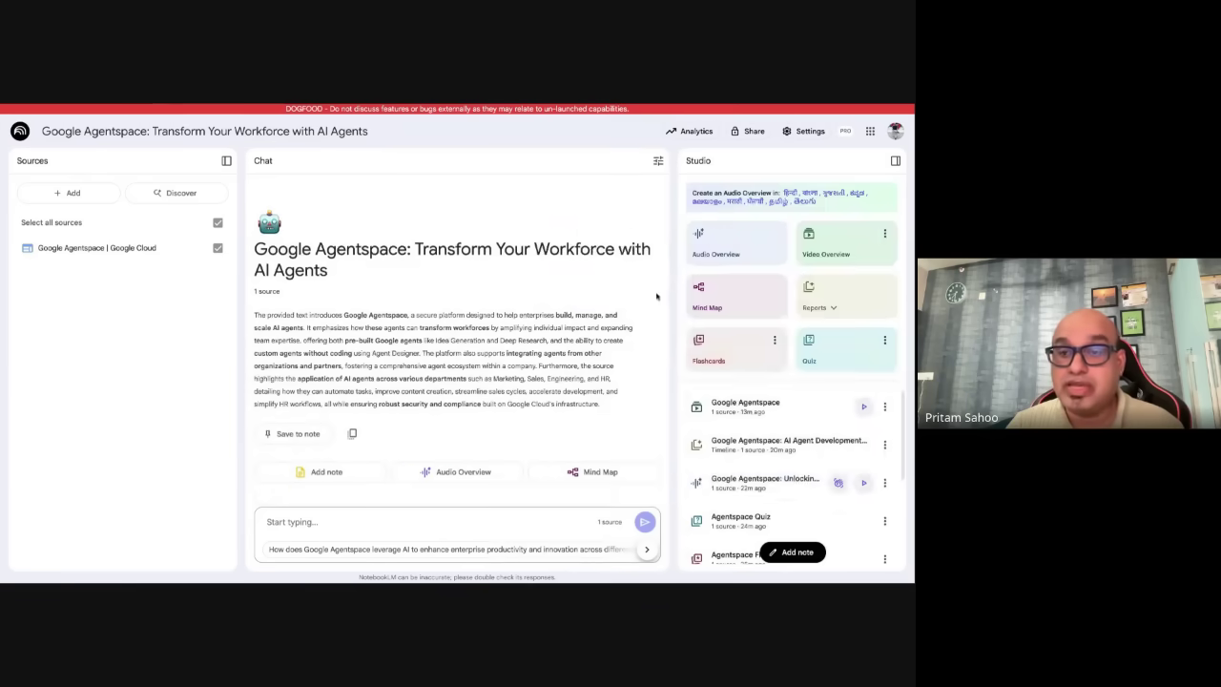
scroll(782, 470, down, 2)
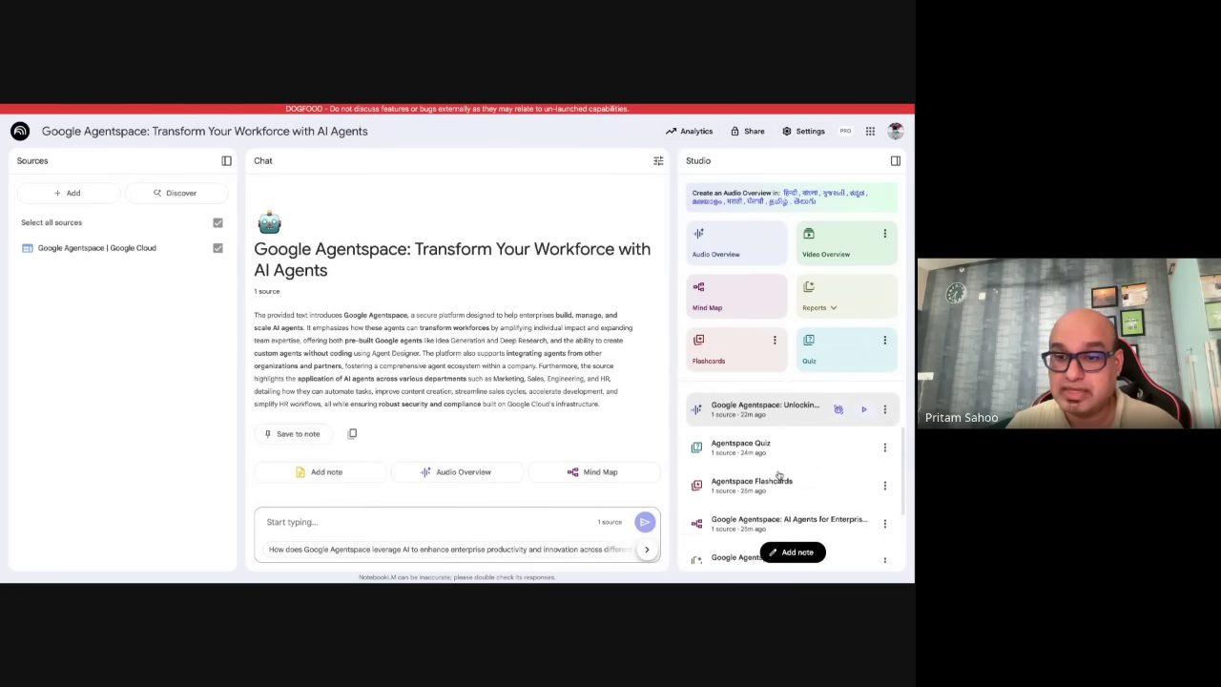
click(721, 293)
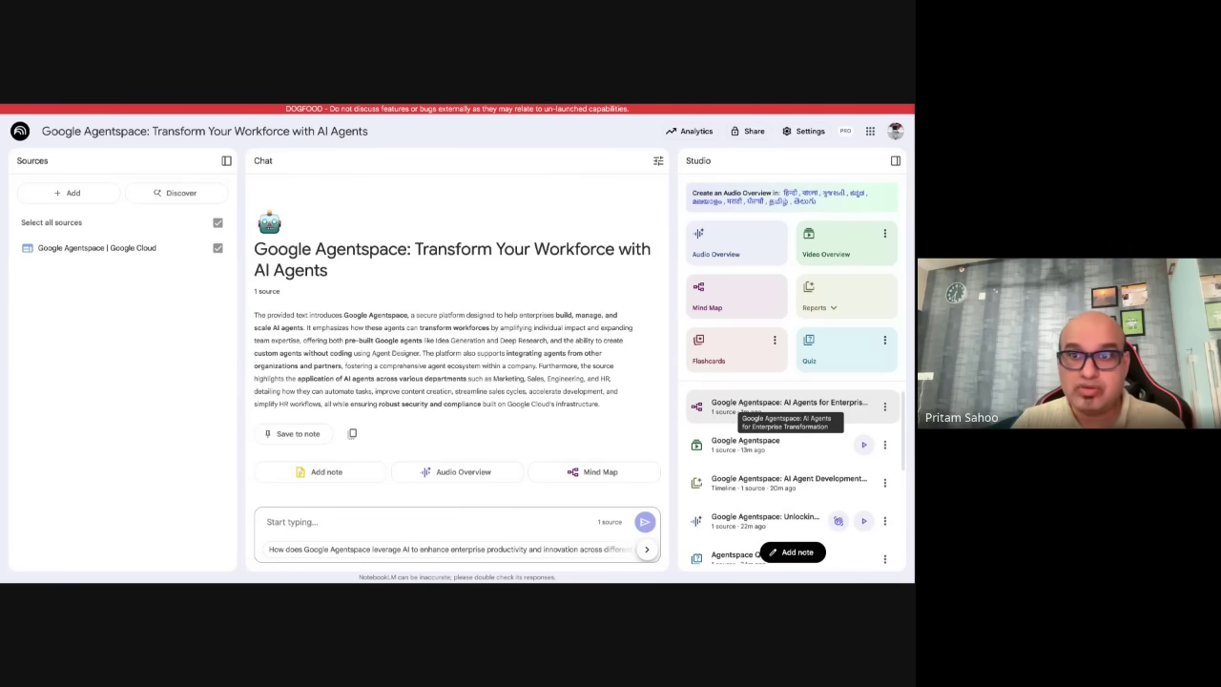
Open the new mind map and expand Platform Capabilities, Agent Types and Pre-built Google Agents
click(763, 405)
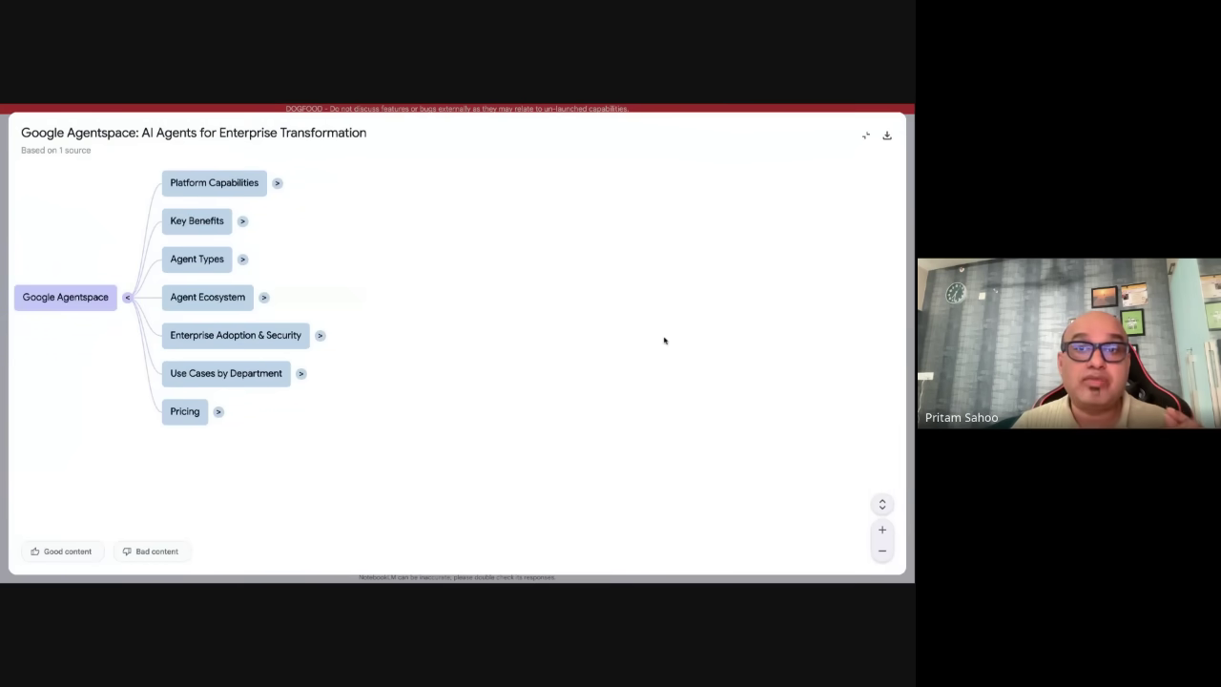
click(276, 183)
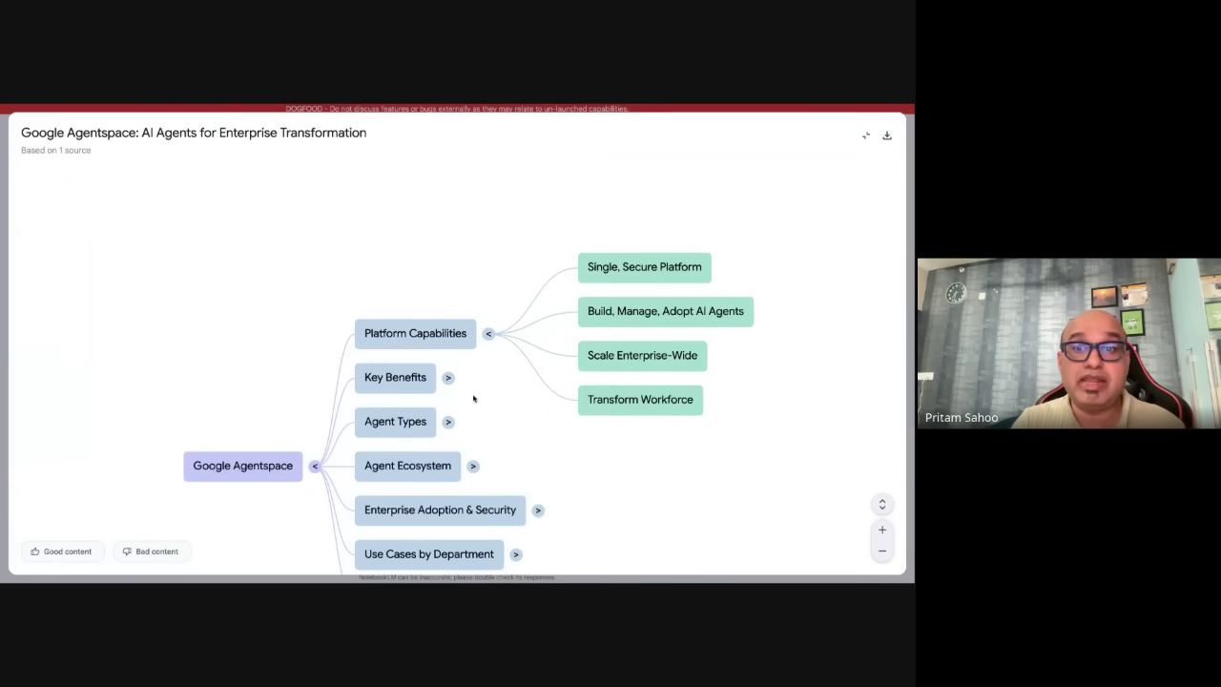
click(447, 422)
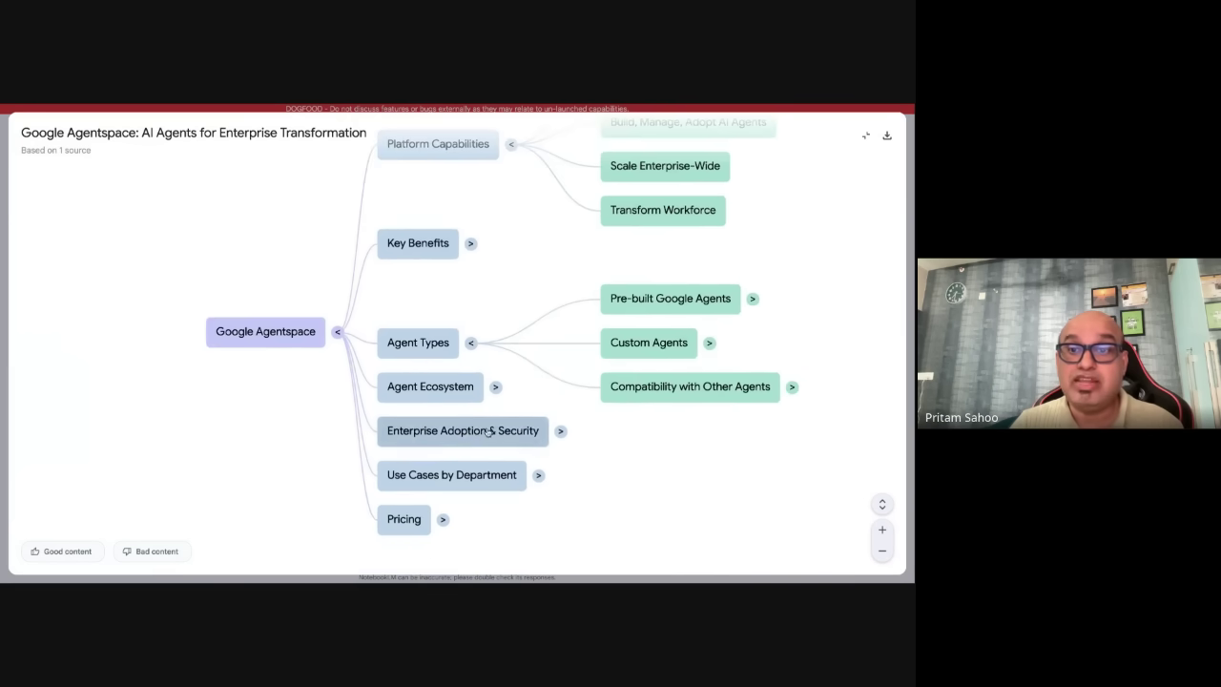
click(752, 299)
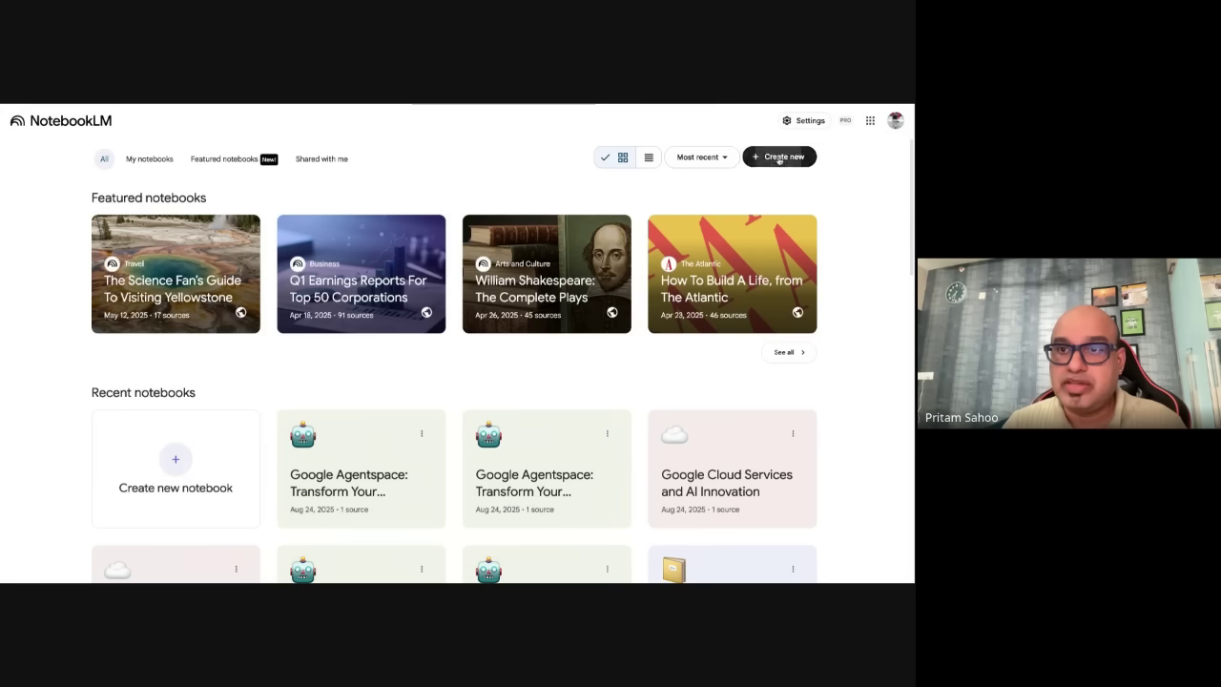
Start a new notebook from agentic-ai-tam-analysis.pdf via Create new on the home page
click(777, 157)
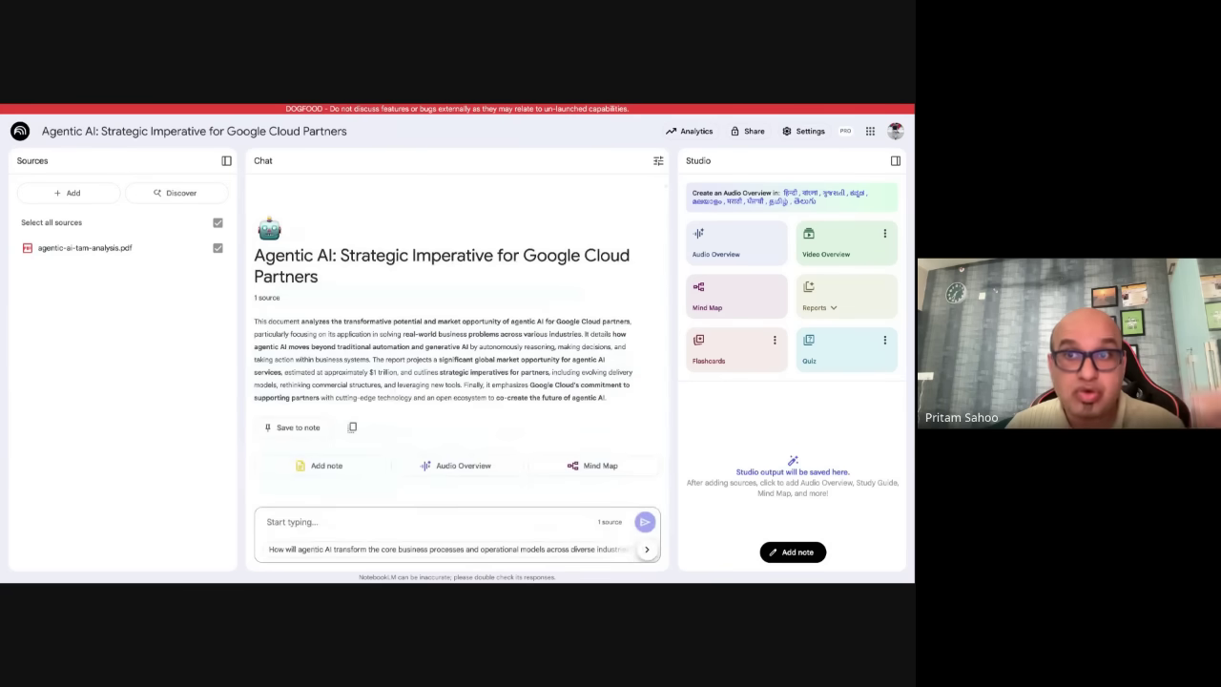
Ask the notebook chat 'Please summarise the key pointers from above pdf'
click(441, 518)
text(Please summarise )
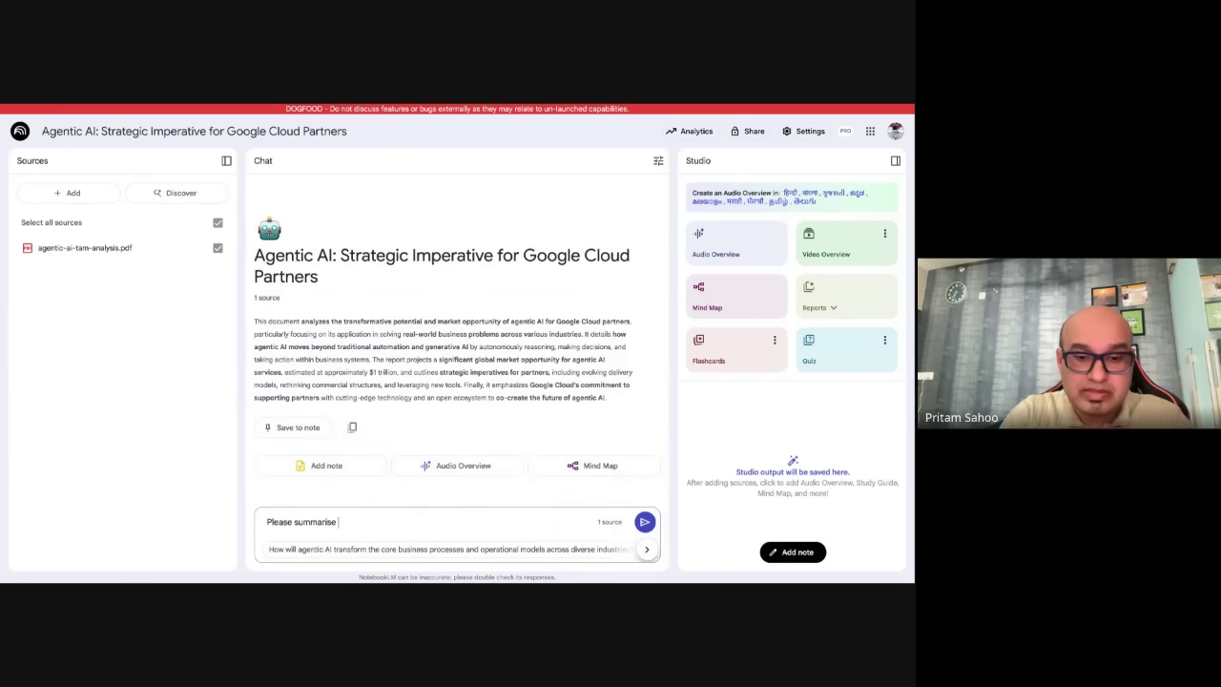
text(the key point)
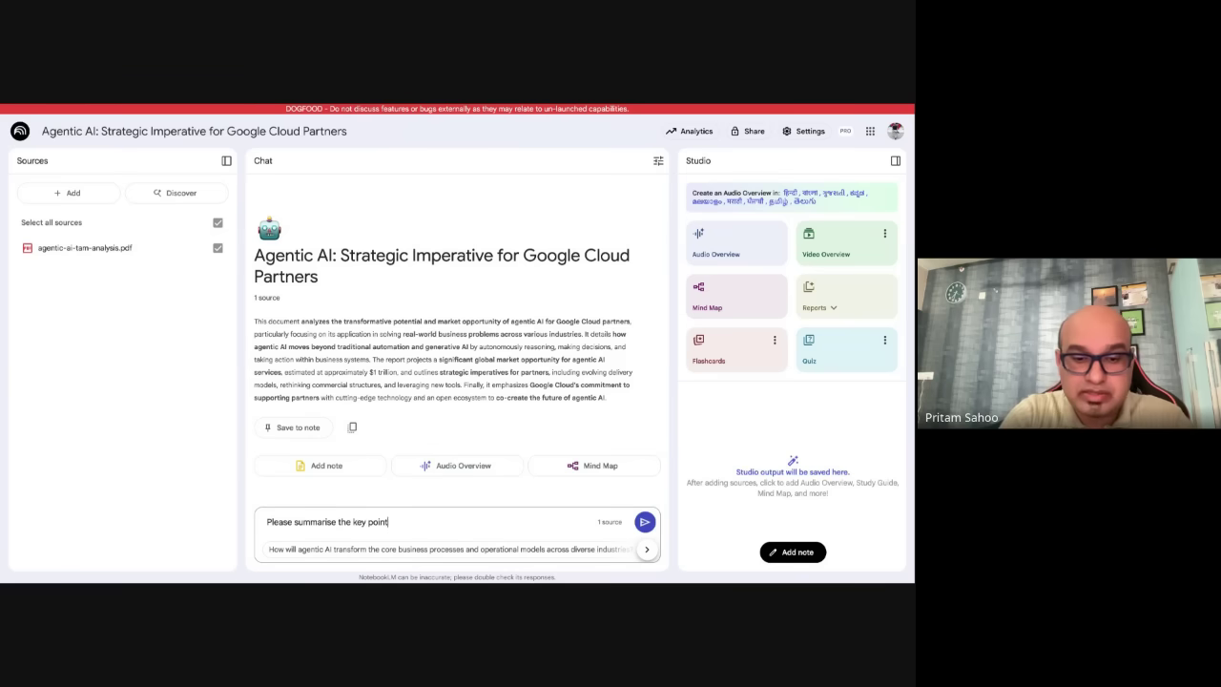
text(ers from a)
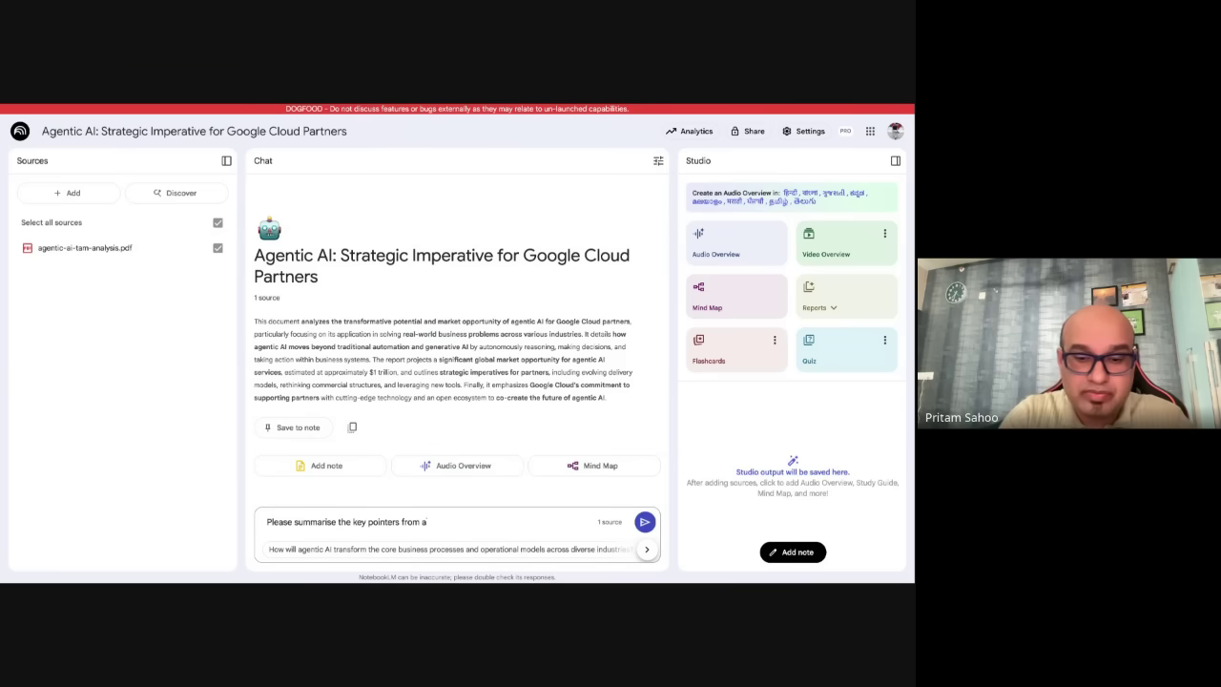
text(bove pdf)
key(Return)
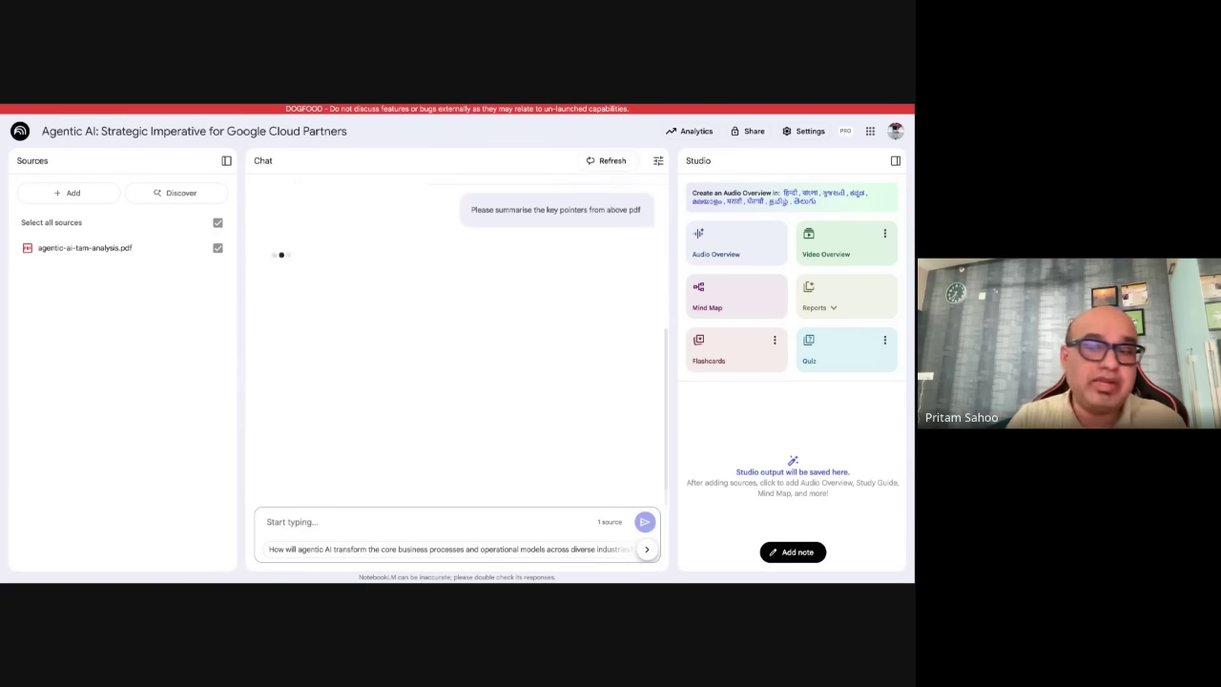